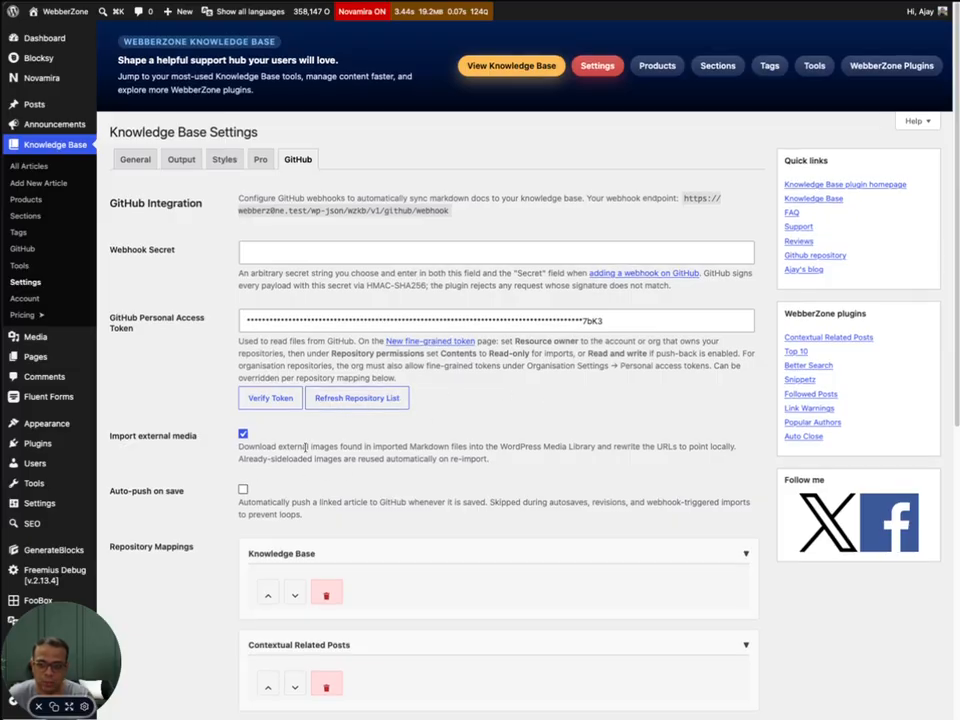
Step: Review the GitHub integration settings, covering external media import, auto-push on save and the repository mappings
scroll(270, 450, down, 2)
scroll(304, 418, down, 1)
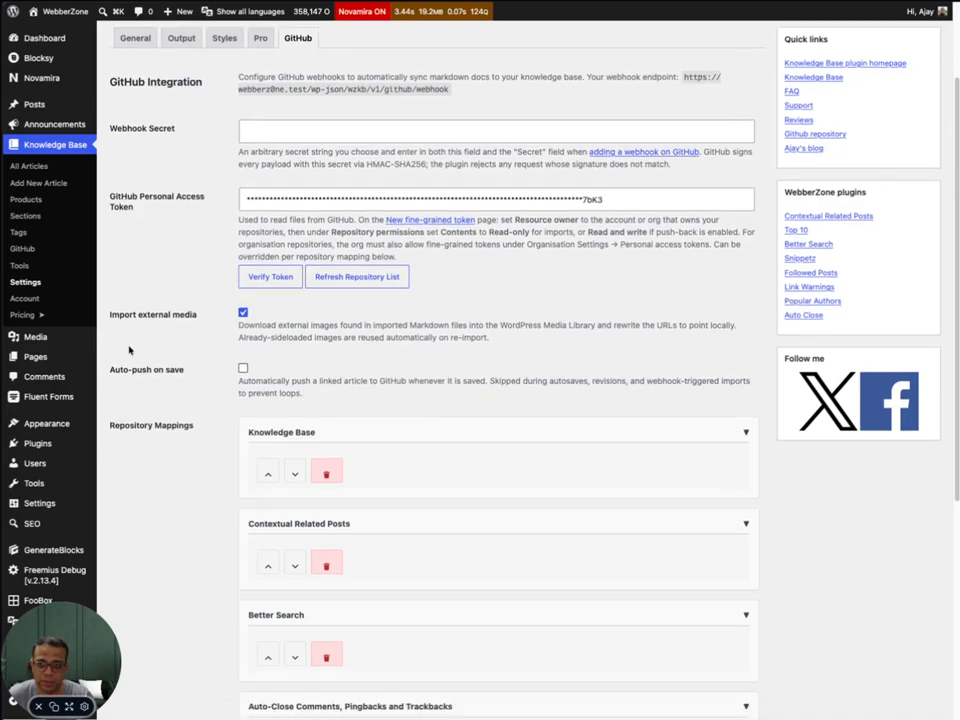
drag(111, 315, 186, 323)
click(349, 388)
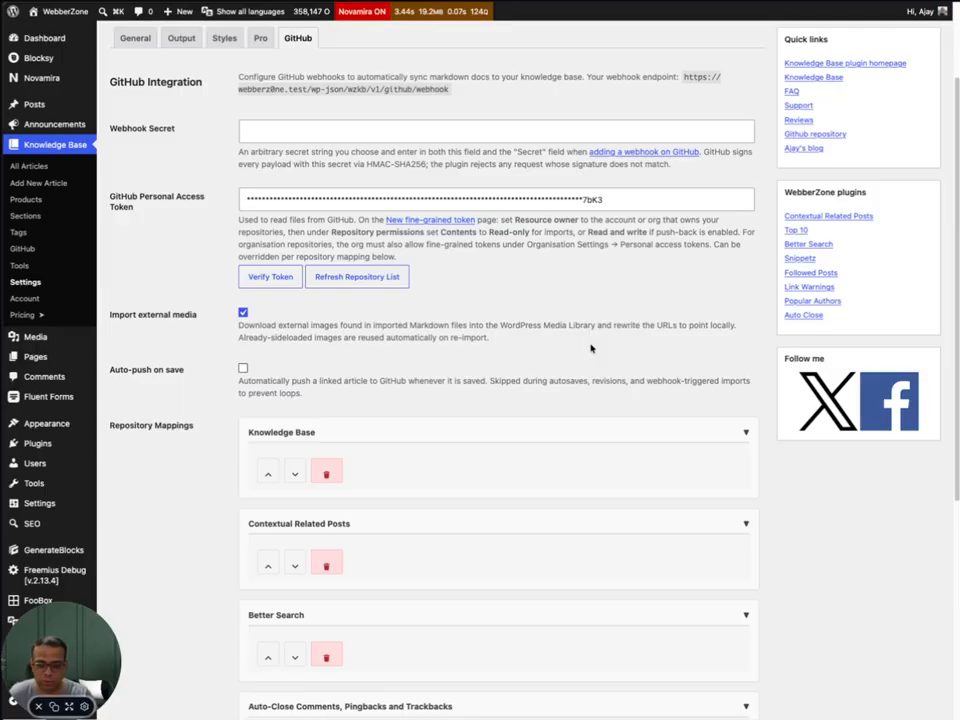
scroll(591, 346, down, 5)
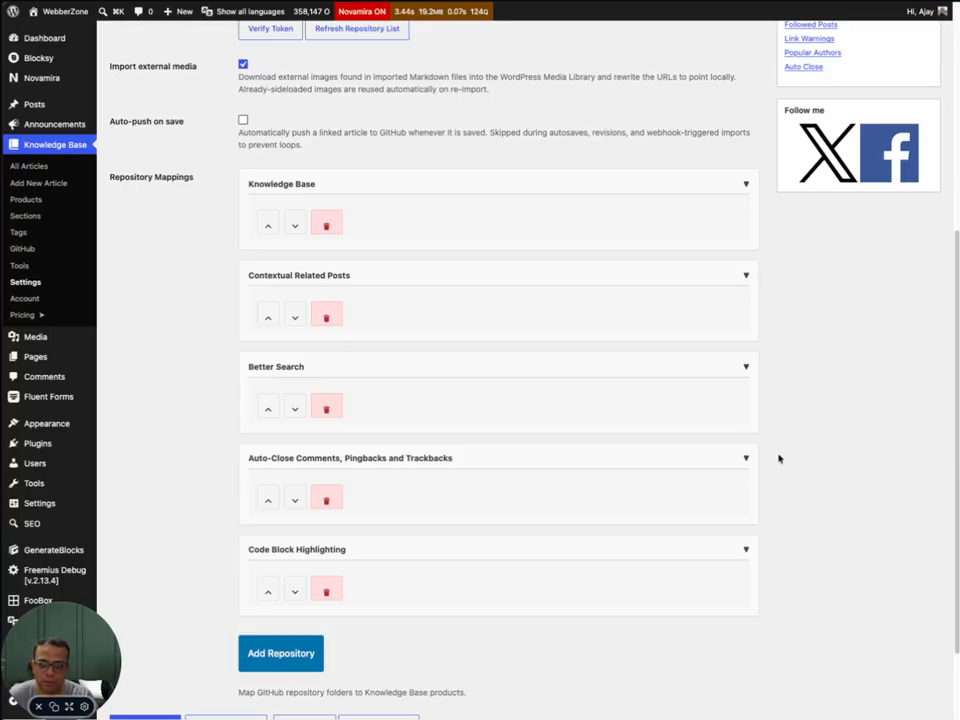
scroll(779, 458, down, 1)
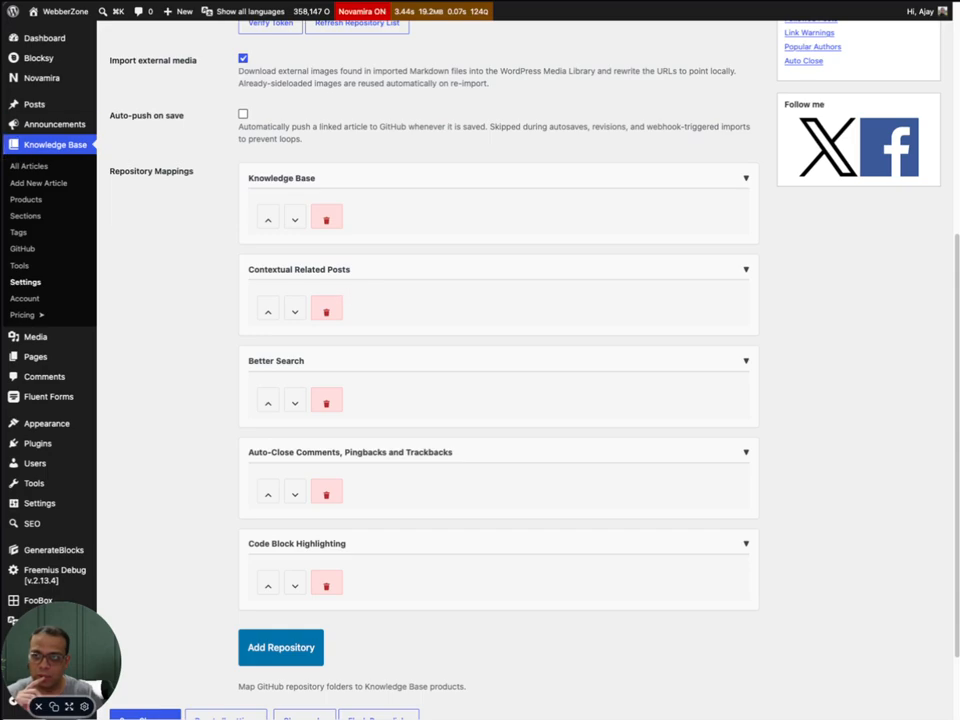
Step: Switch to the webberzone.com site's Knowledge Base GitHub settings and look over its token and repository mappings
mouse_move(3, 63)
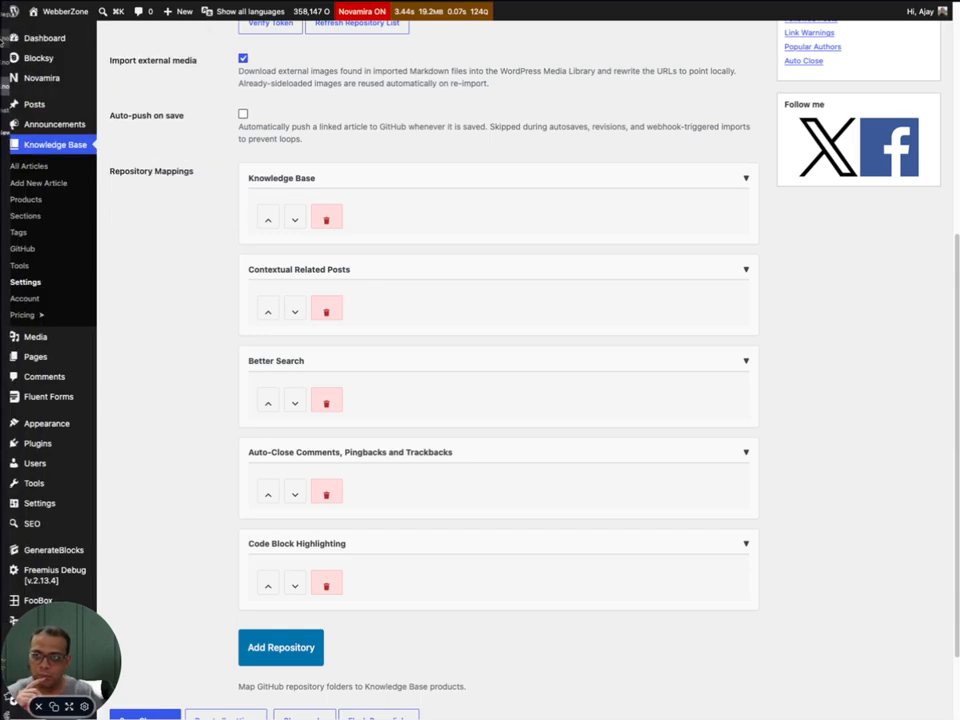
click(5, 38)
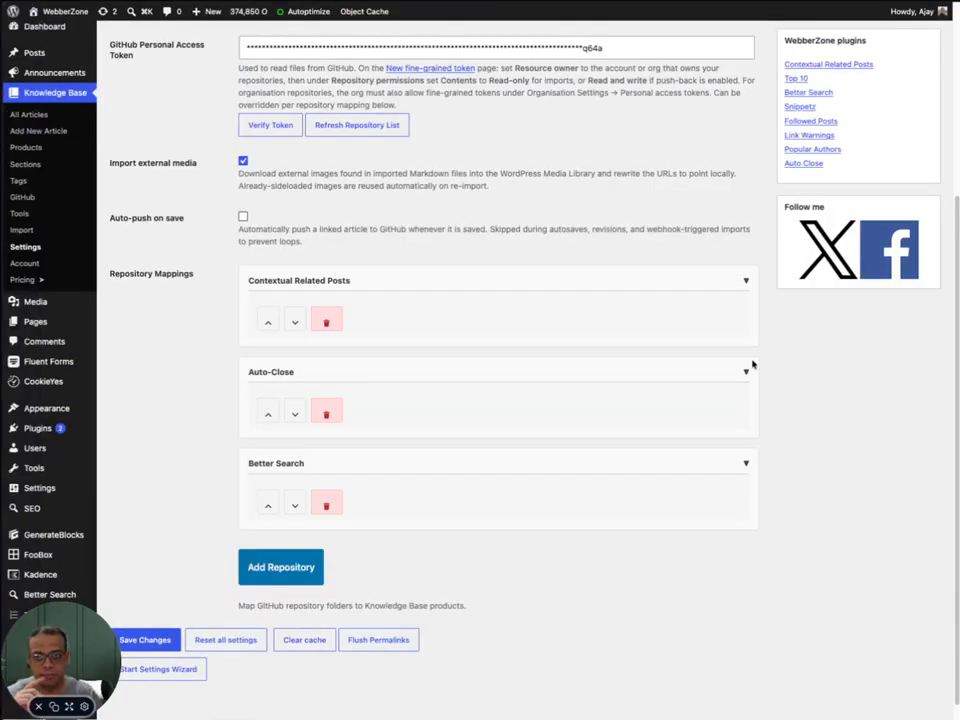
scroll(763, 372, down, 1)
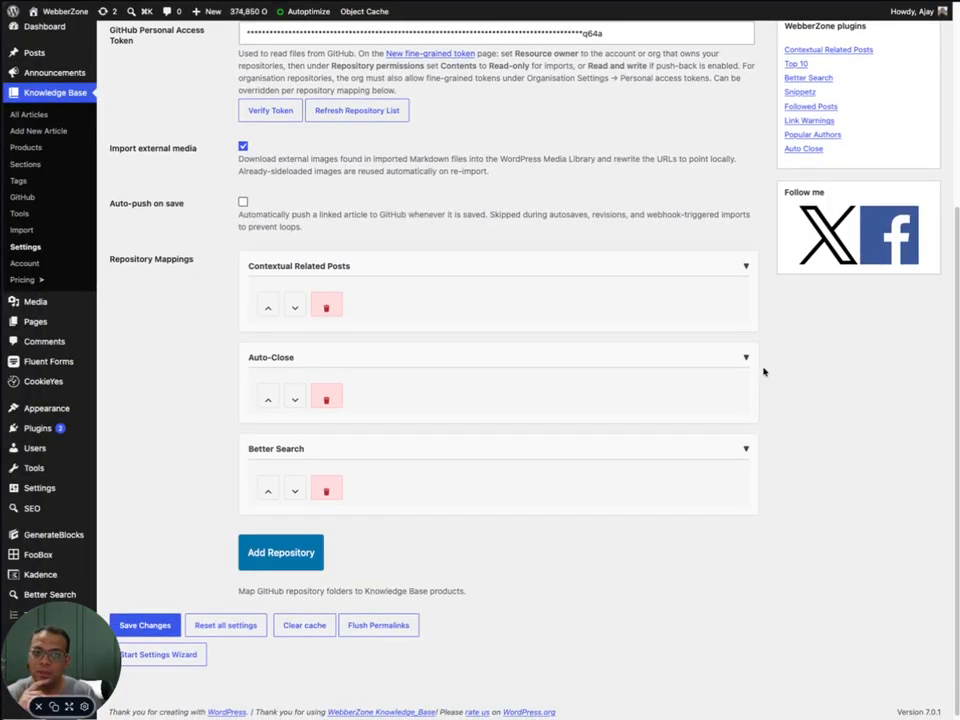
scroll(763, 372, up, 5)
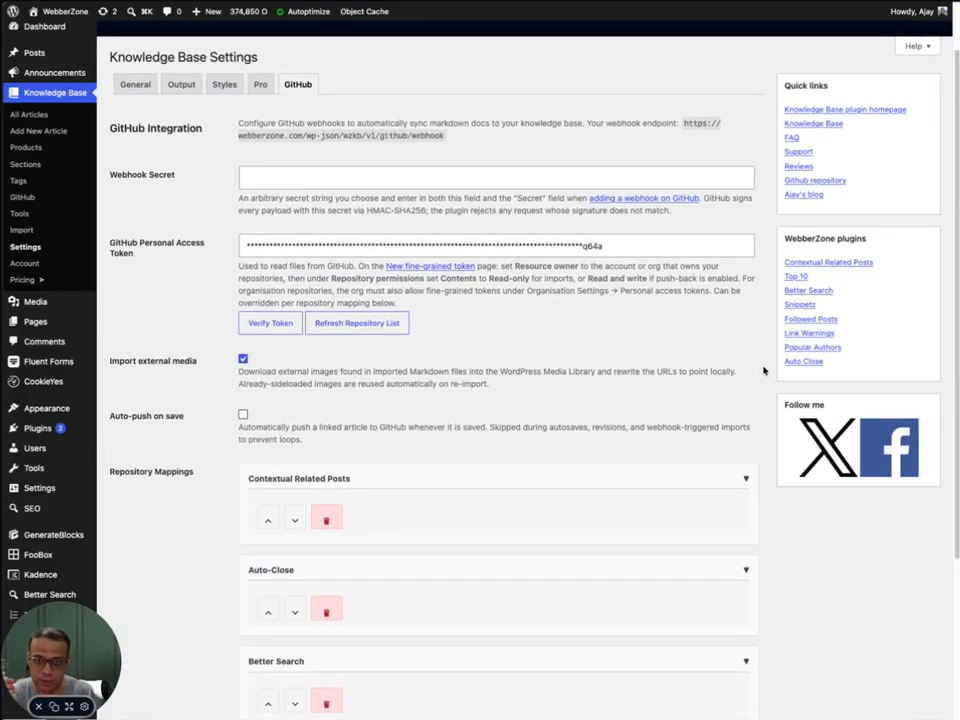
Step: Try to open GitHub's new fine-grained token page and return to the Knowledge Base GitHub settings
click(444, 270)
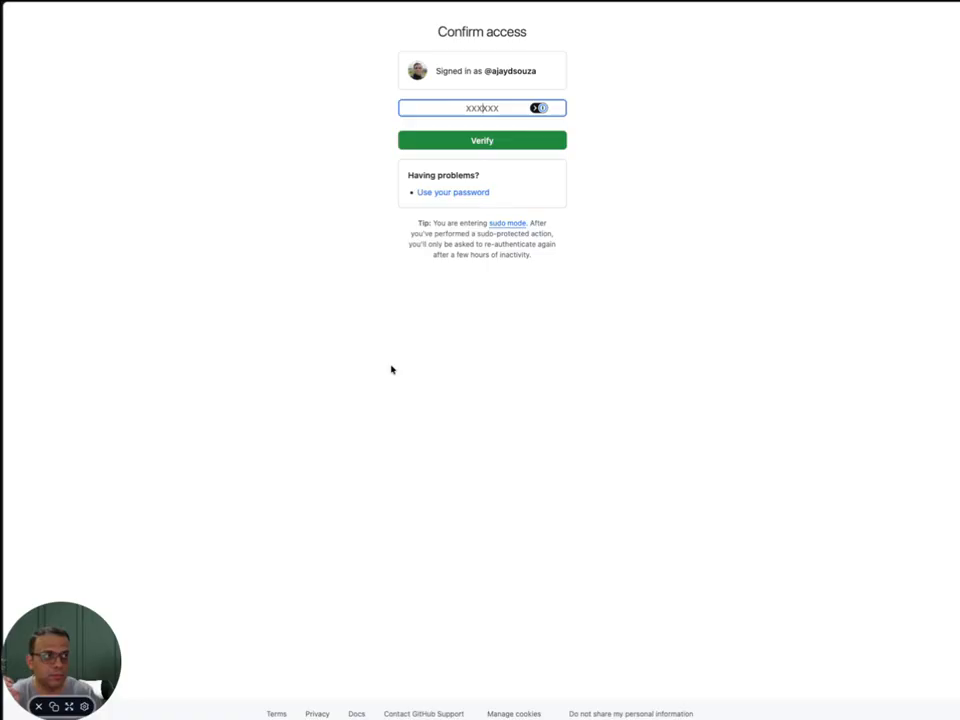
mouse_move(37, 66)
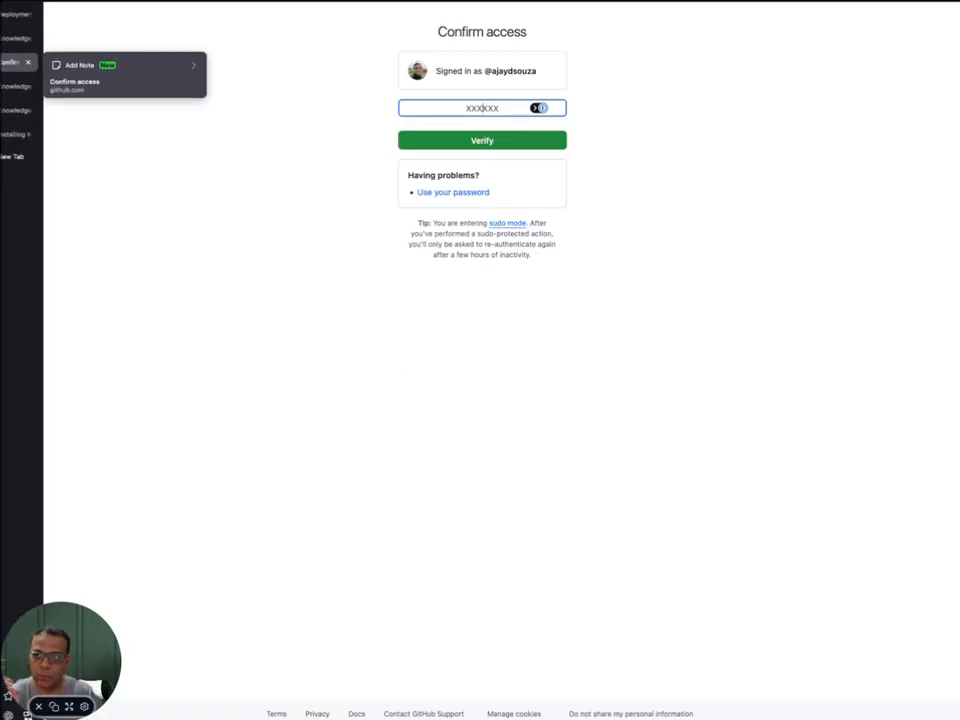
click(22, 40)
click(547, 276)
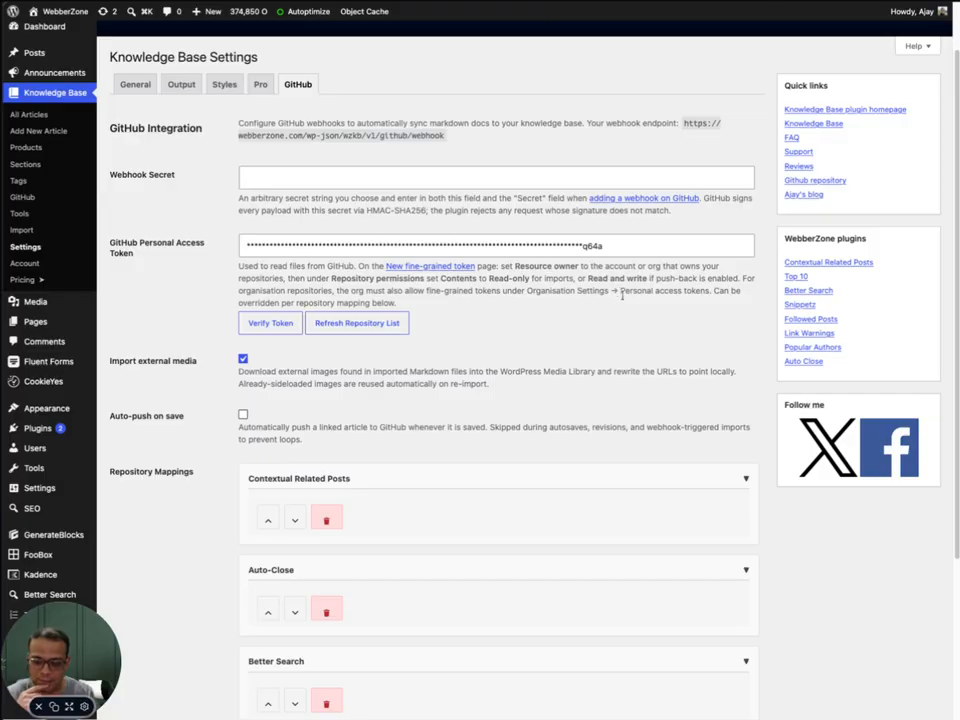
Step: Add a new repository mapping and set its product to Knowledge Base WordPress plugin
scroll(628, 304, down, 3)
scroll(626, 304, down, 1)
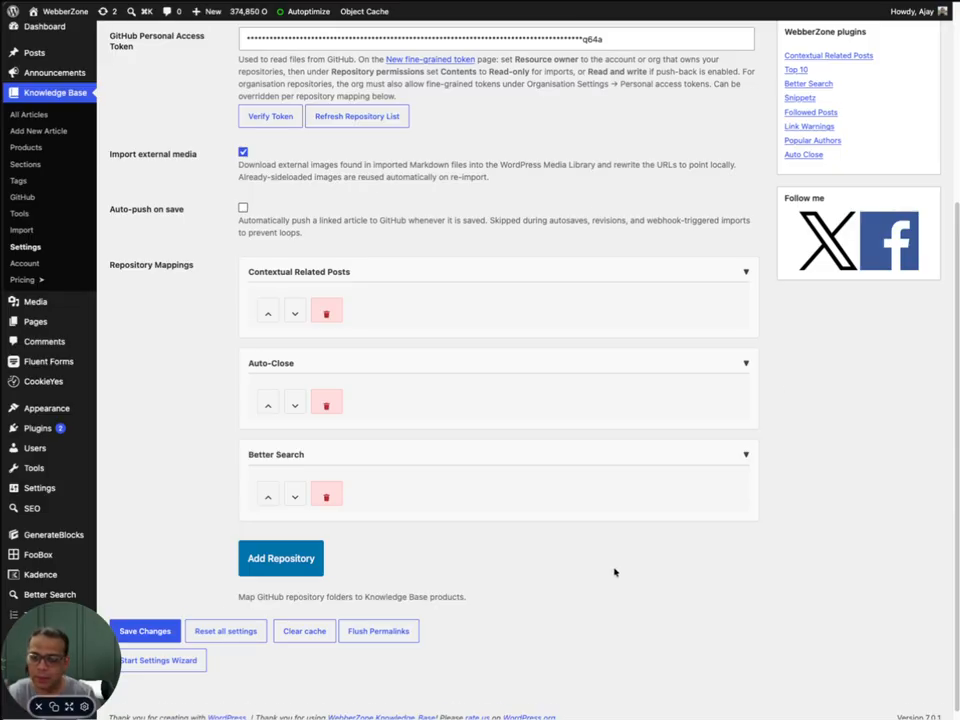
scroll(615, 570, down, 1)
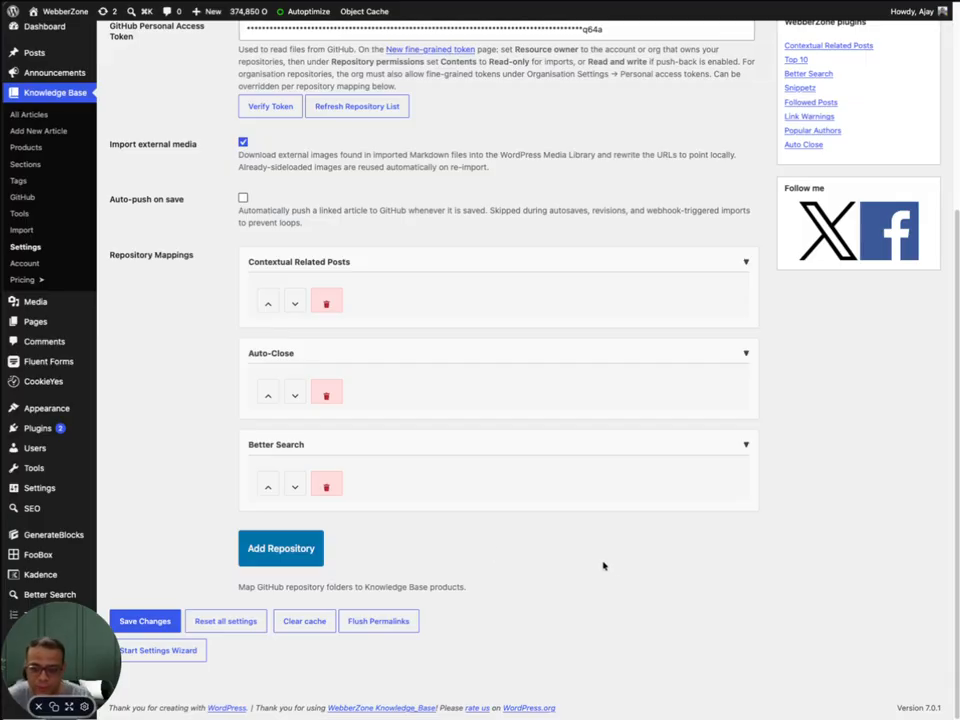
click(268, 561)
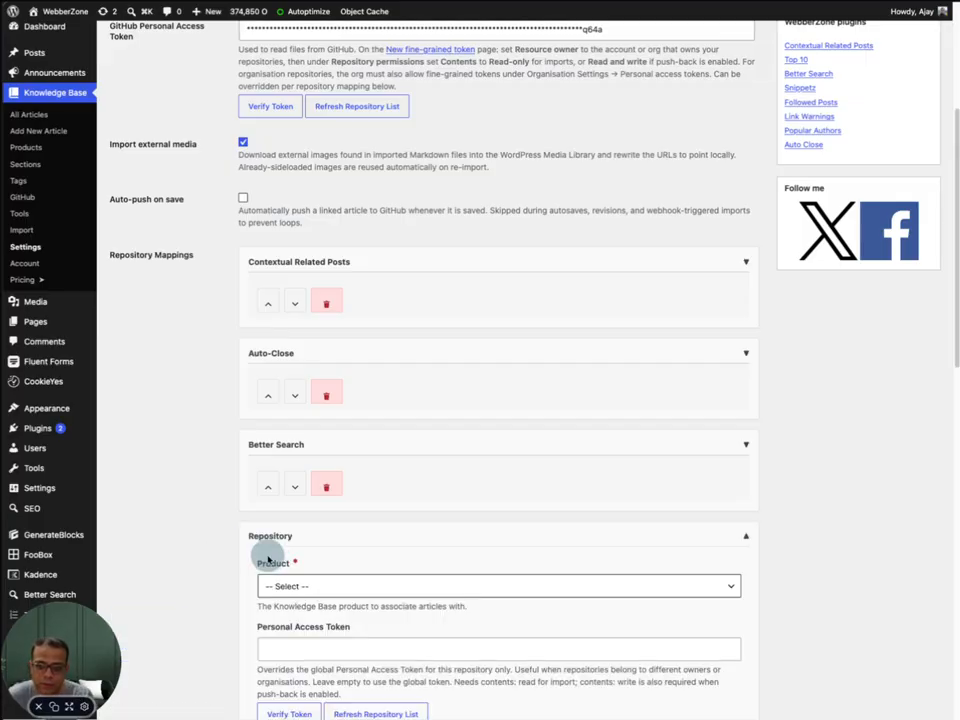
scroll(795, 521, down, 4)
scroll(795, 521, down, 1)
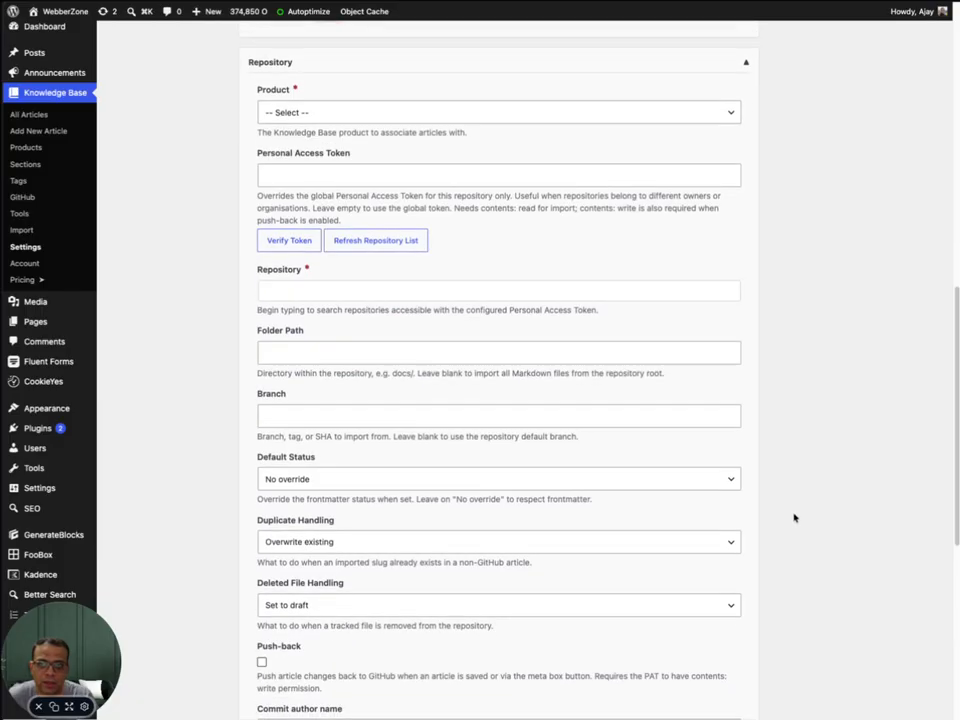
click(733, 114)
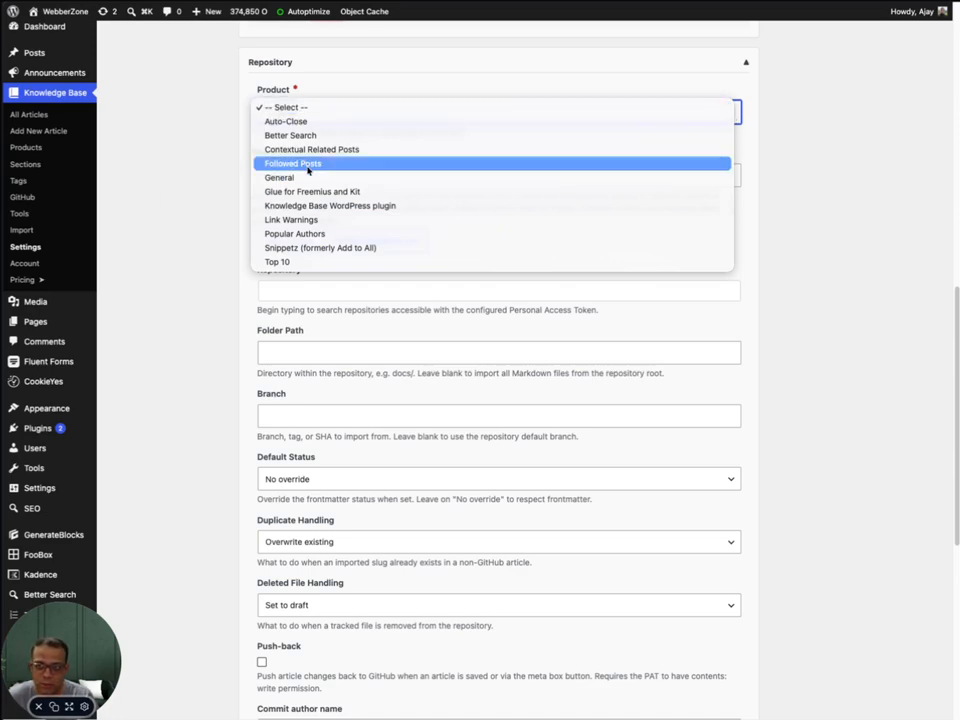
click(385, 205)
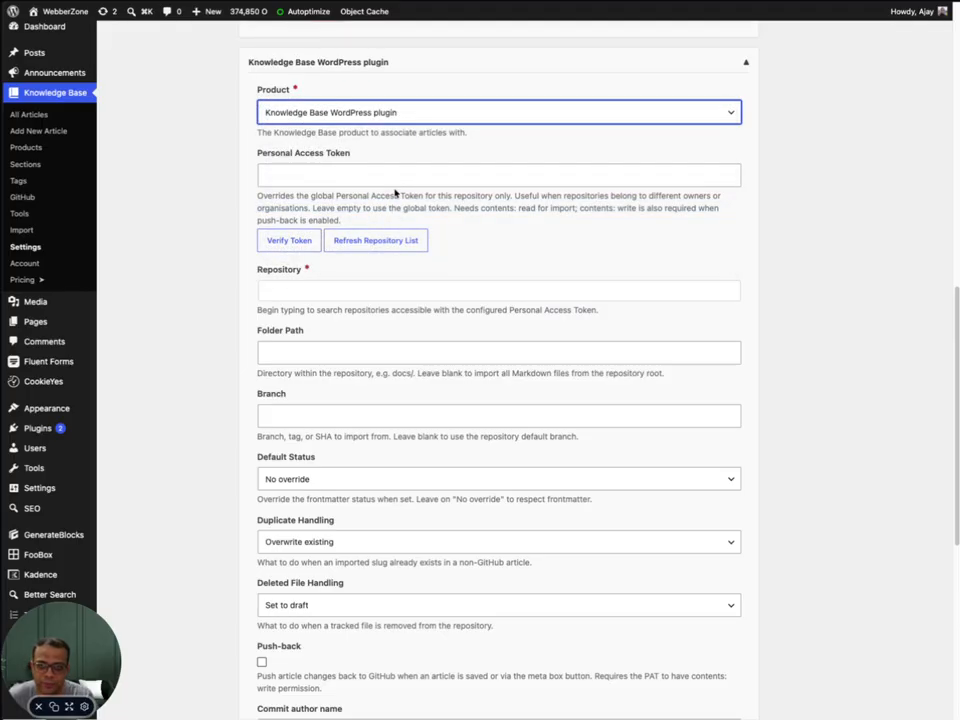
click(458, 201)
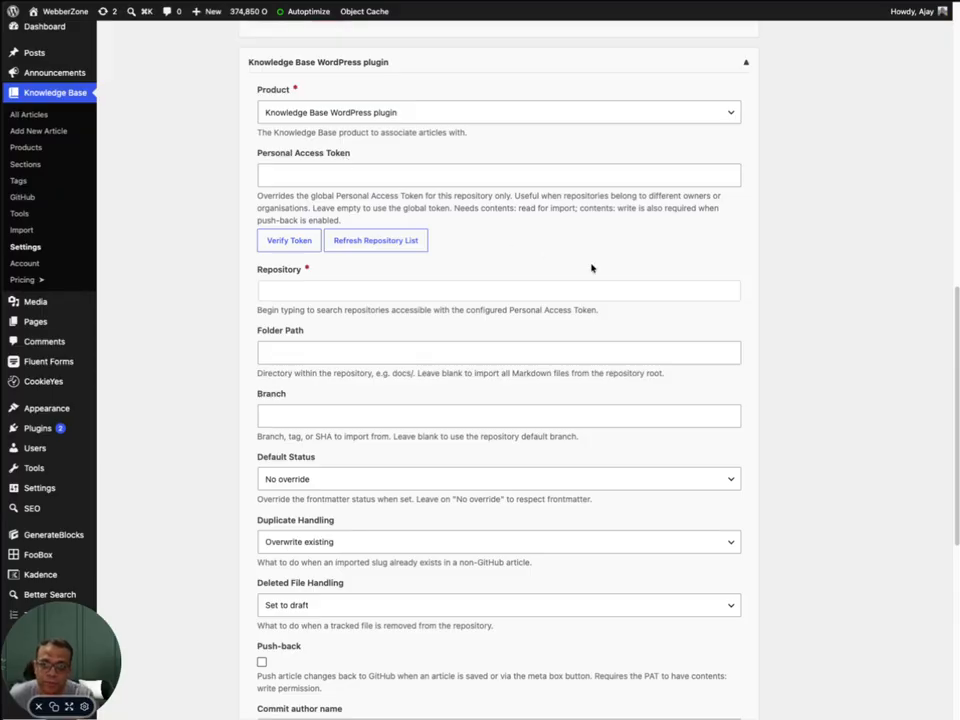
Step: Search for "knowledgebase" in the new mapping's repository setting and choose WebberZone/knowledgebase
scroll(694, 261, down, 1)
click(317, 287)
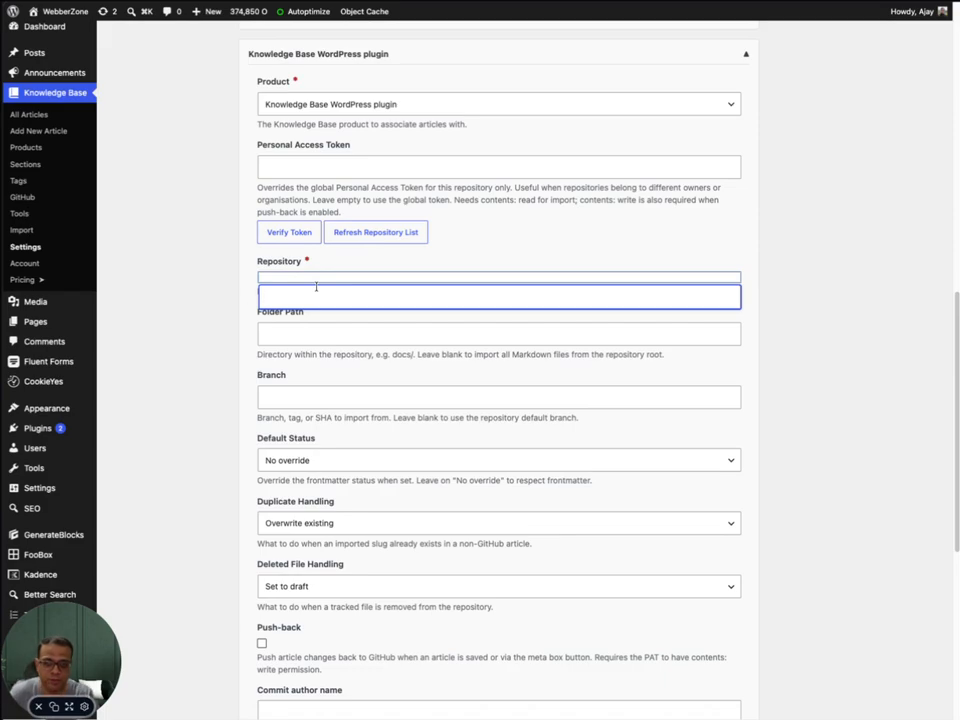
text(knowledgebase)
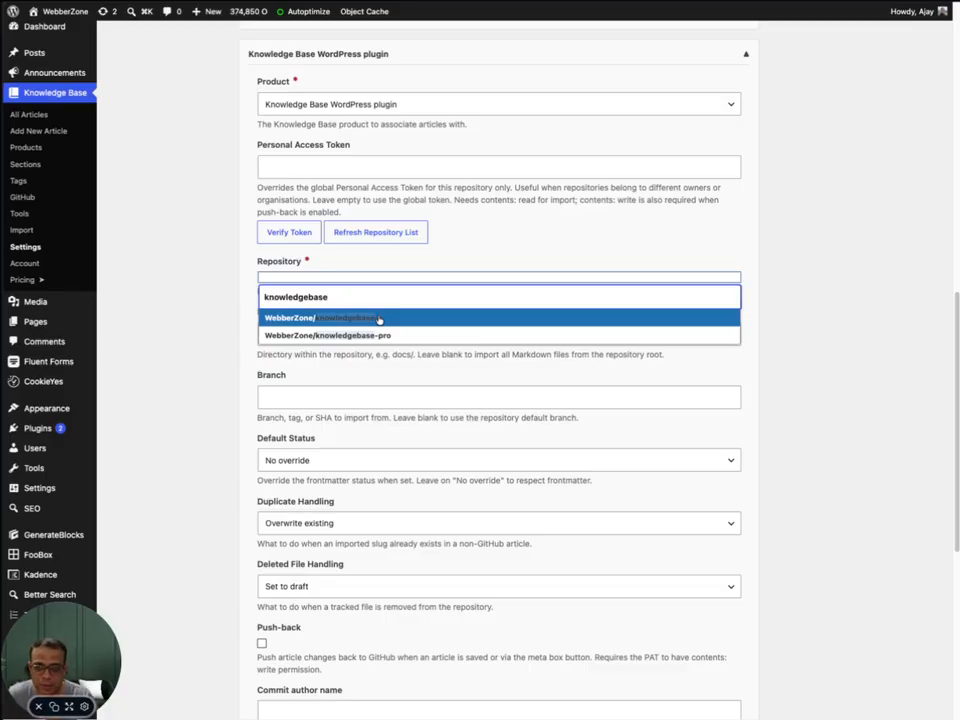
click(379, 318)
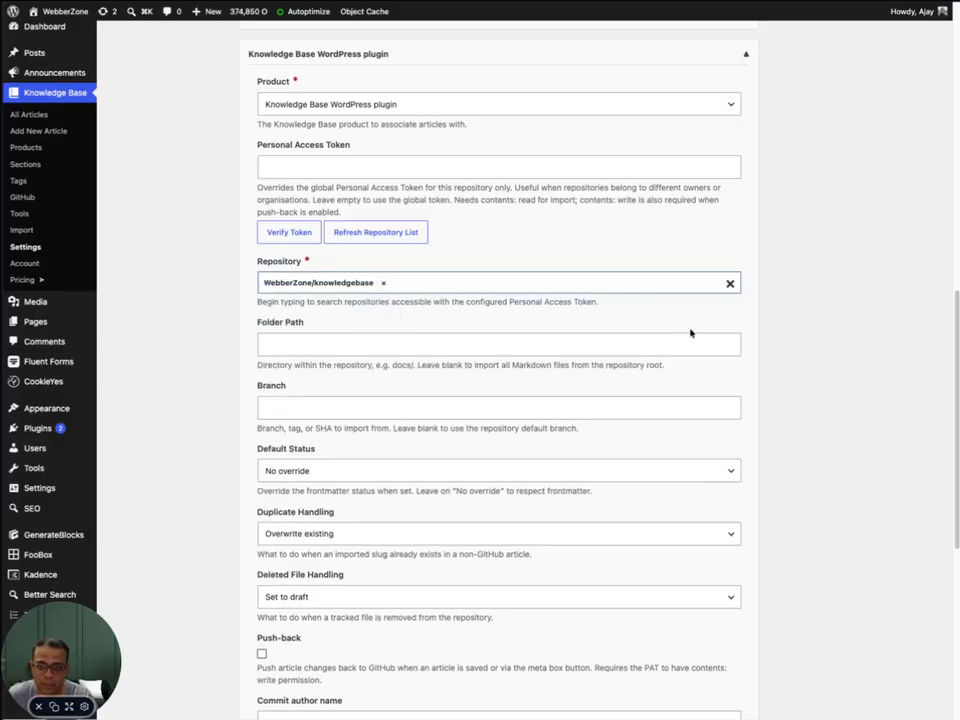
click(742, 321)
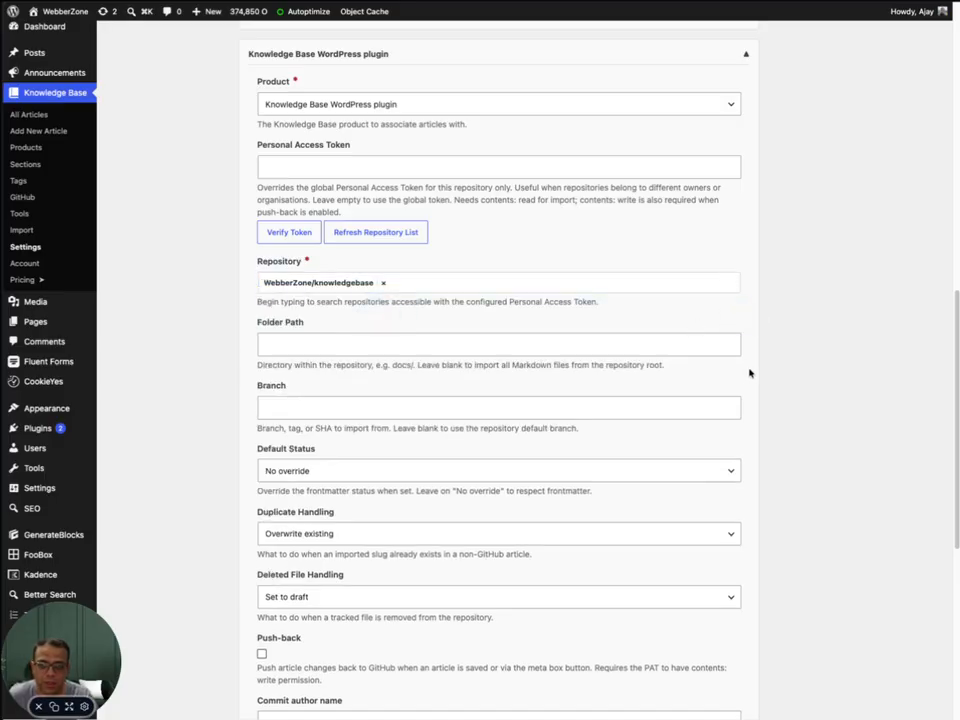
Step: Set the folder path of the Knowledge Base WordPress plugin mapping to docs/
scroll(751, 373, down, 1)
scroll(750, 373, down, 1)
click(375, 296)
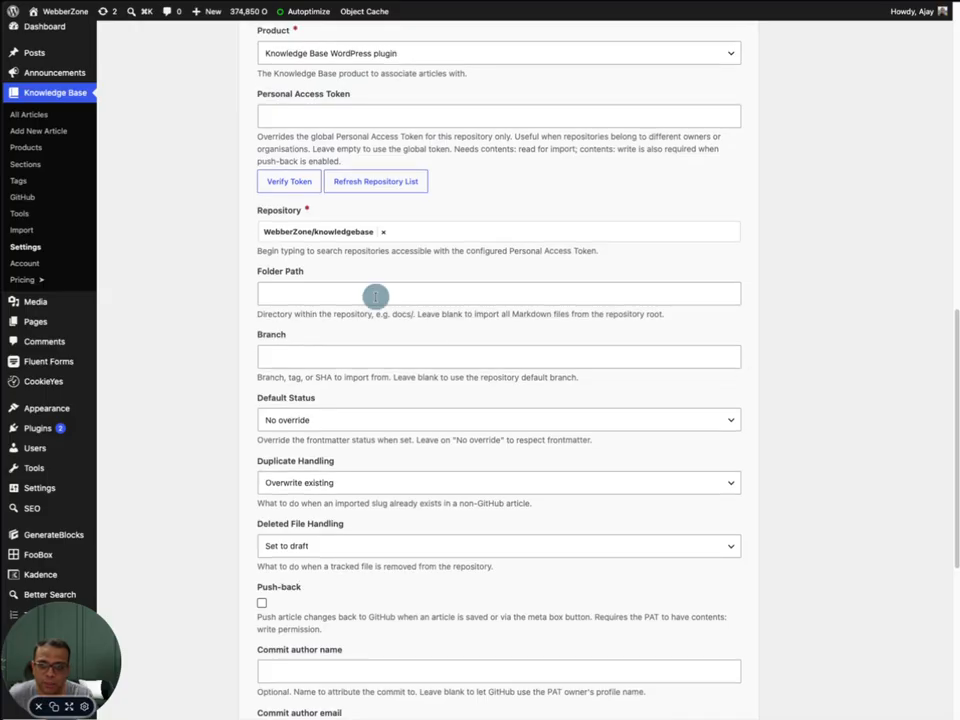
text(d)
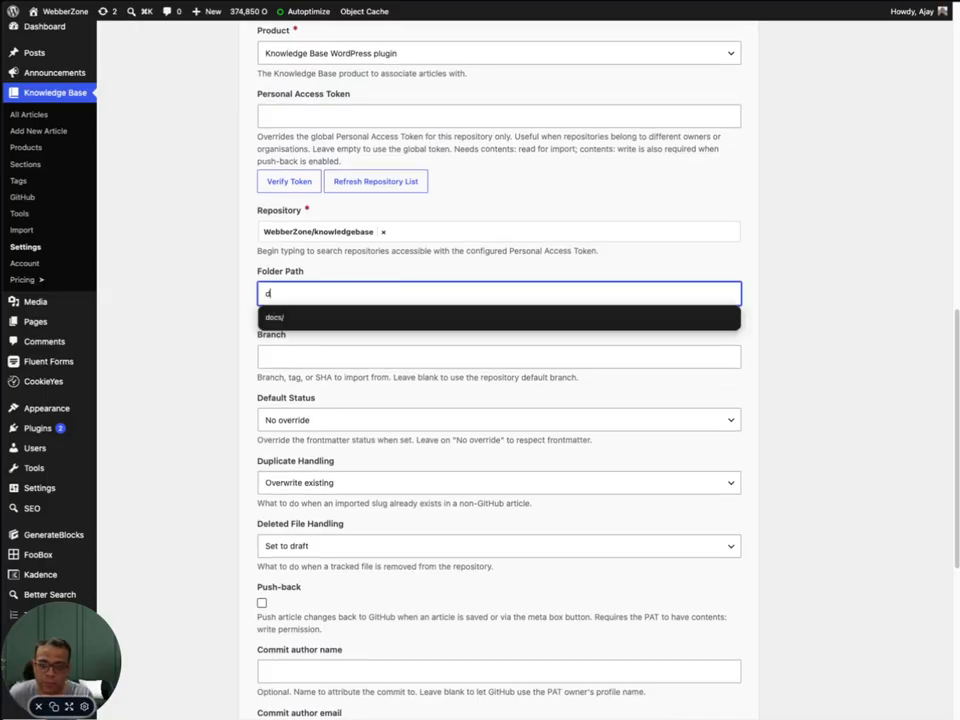
text(ocs)
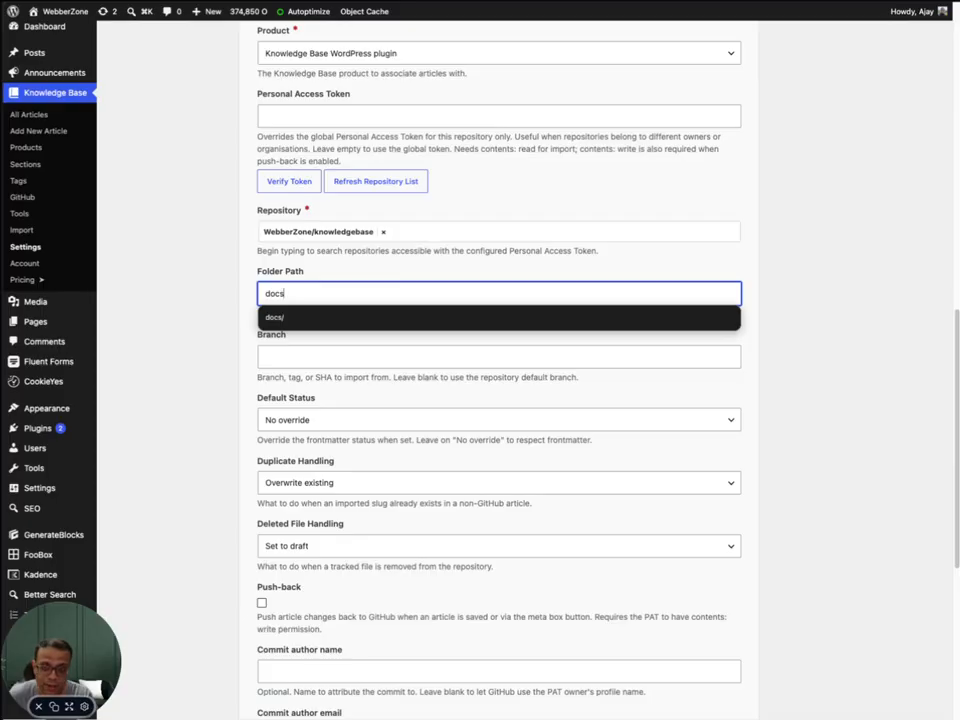
text(/)
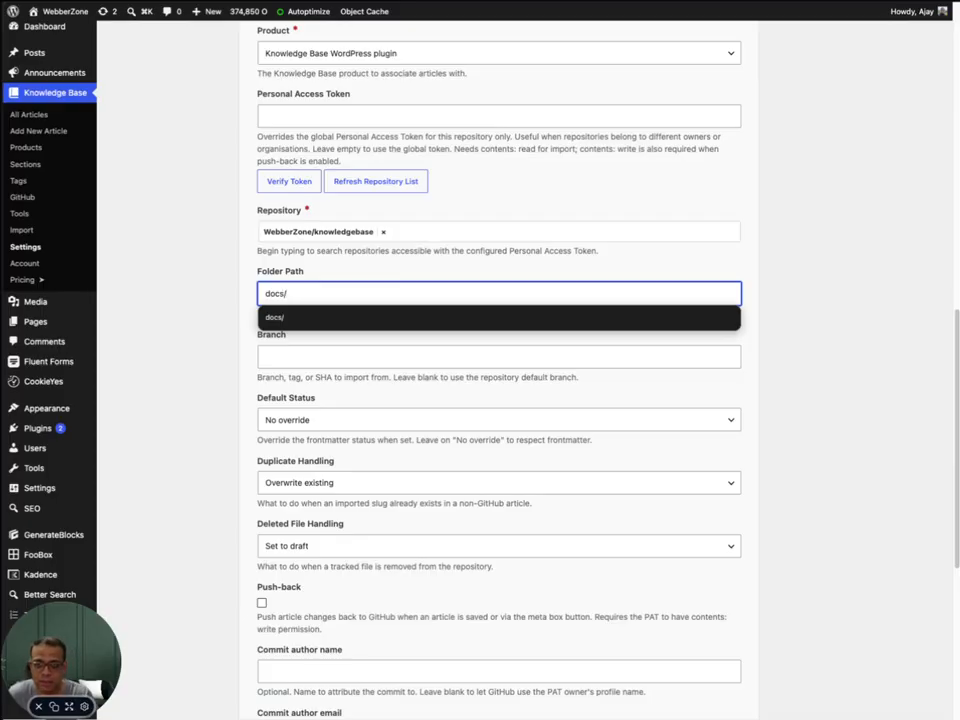
click(388, 265)
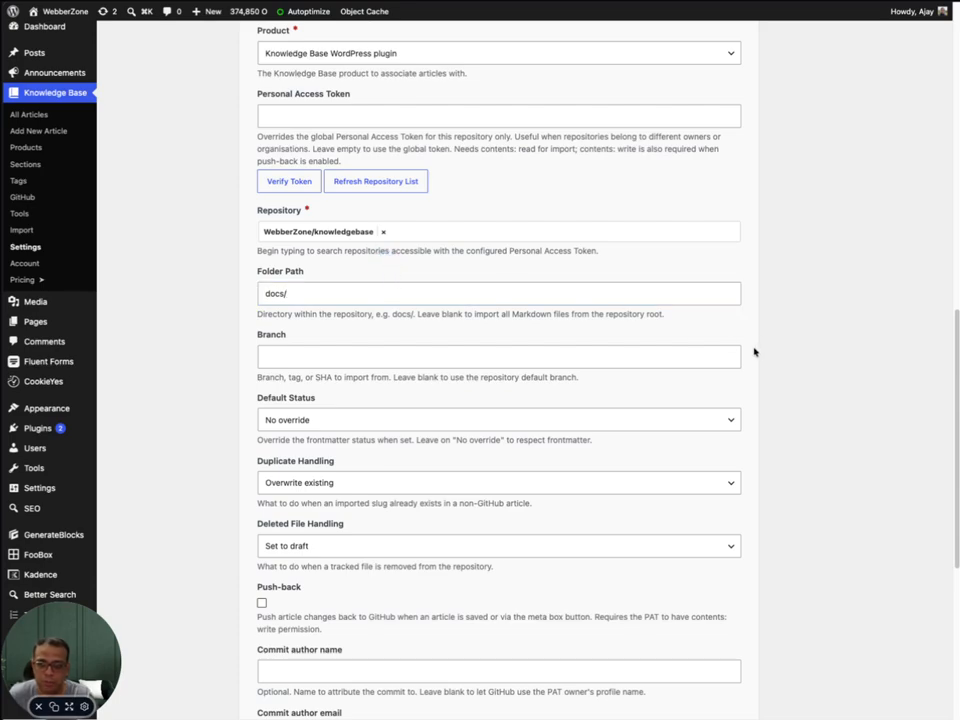
Step: Review the mapping's Default Status choices and keep No override
scroll(754, 351, down, 2)
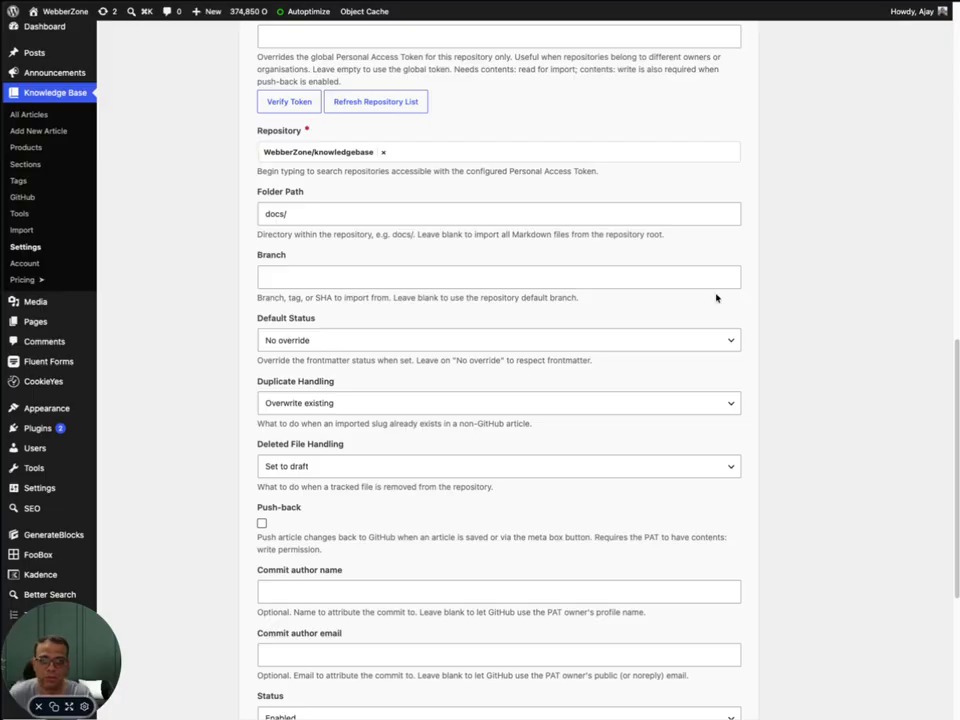
scroll(752, 312, down, 1)
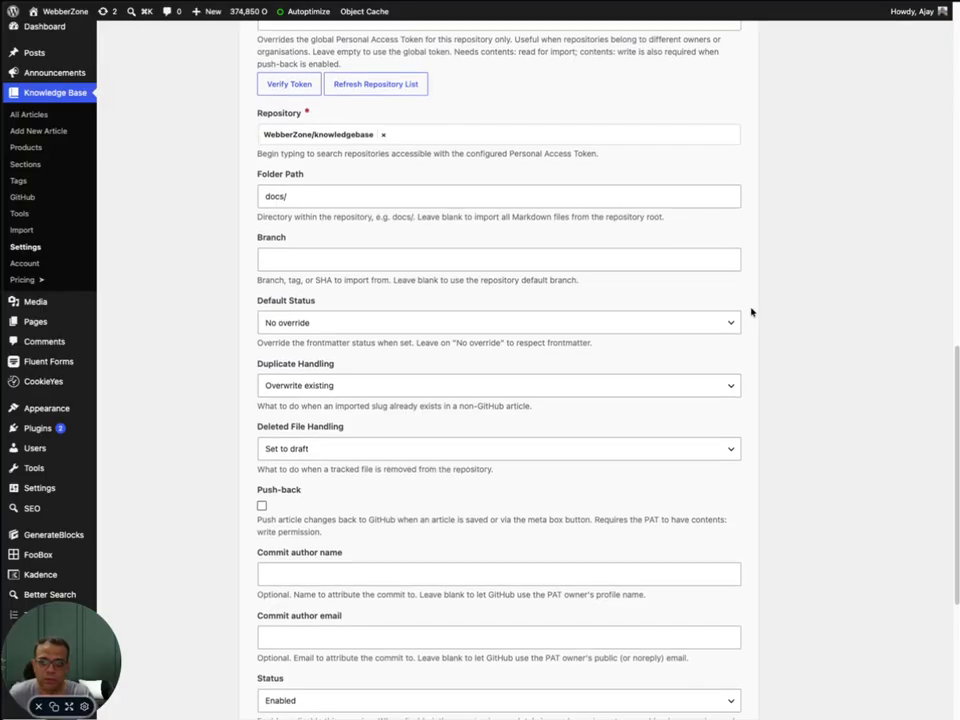
scroll(752, 312, down, 1)
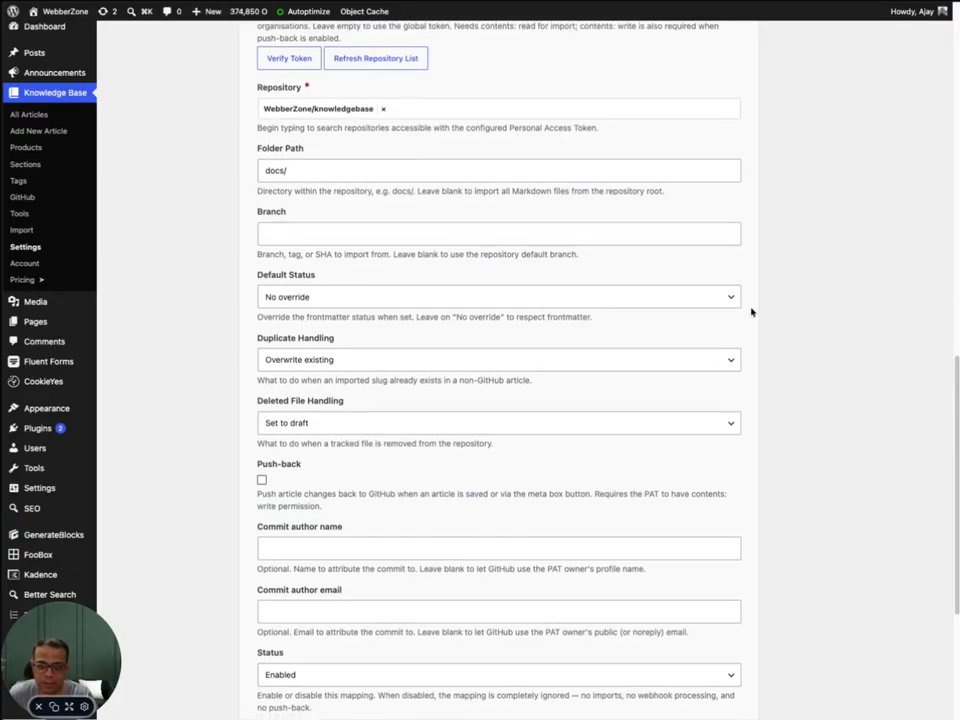
scroll(752, 312, down, 1)
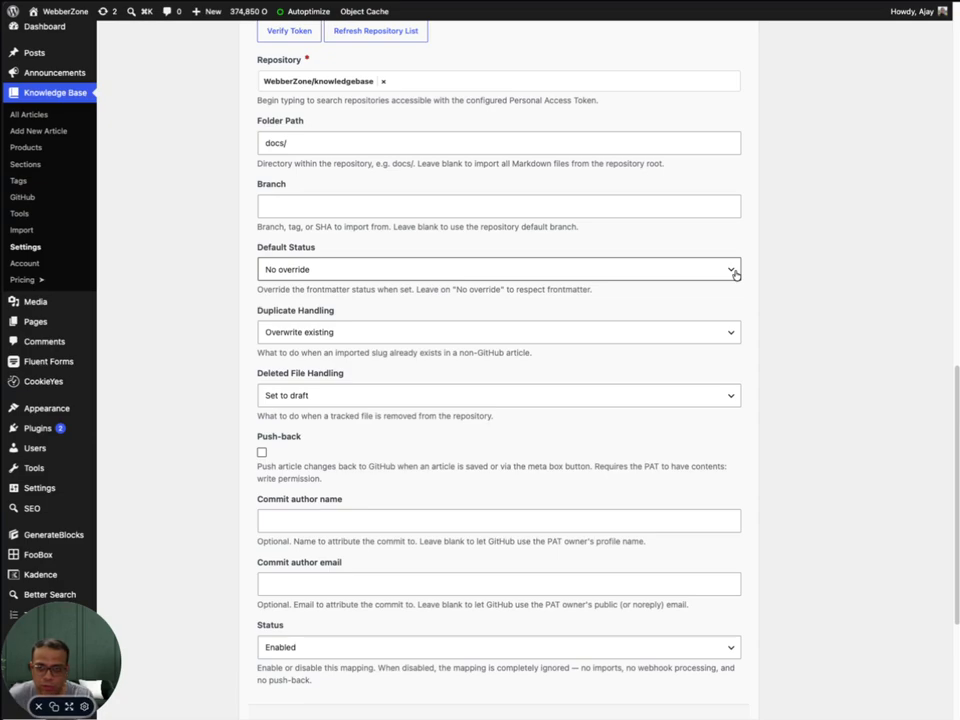
click(735, 272)
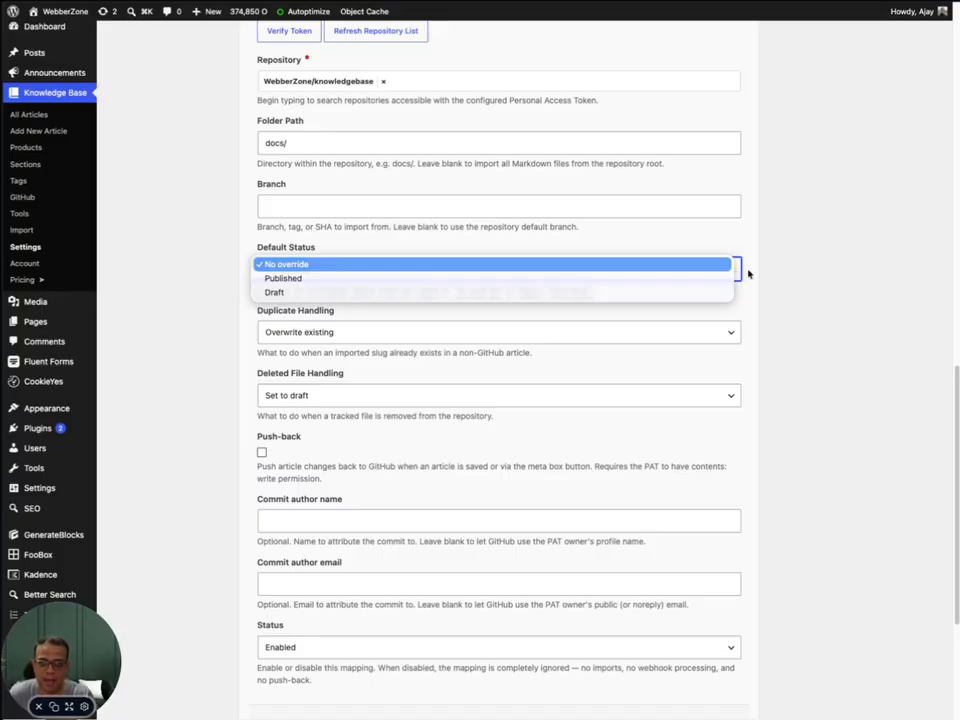
click(740, 272)
click(754, 310)
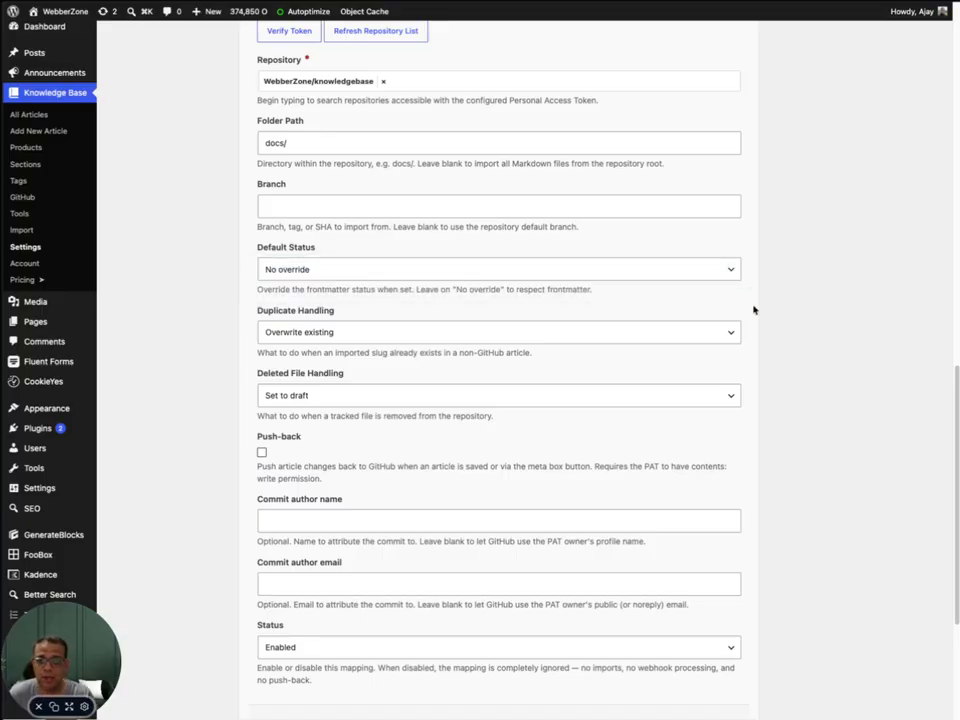
Step: Review the mapping's Duplicate Handling and Deleted File Handling choices, keeping Overwrite existing and Set to draft
scroll(754, 310, down, 3)
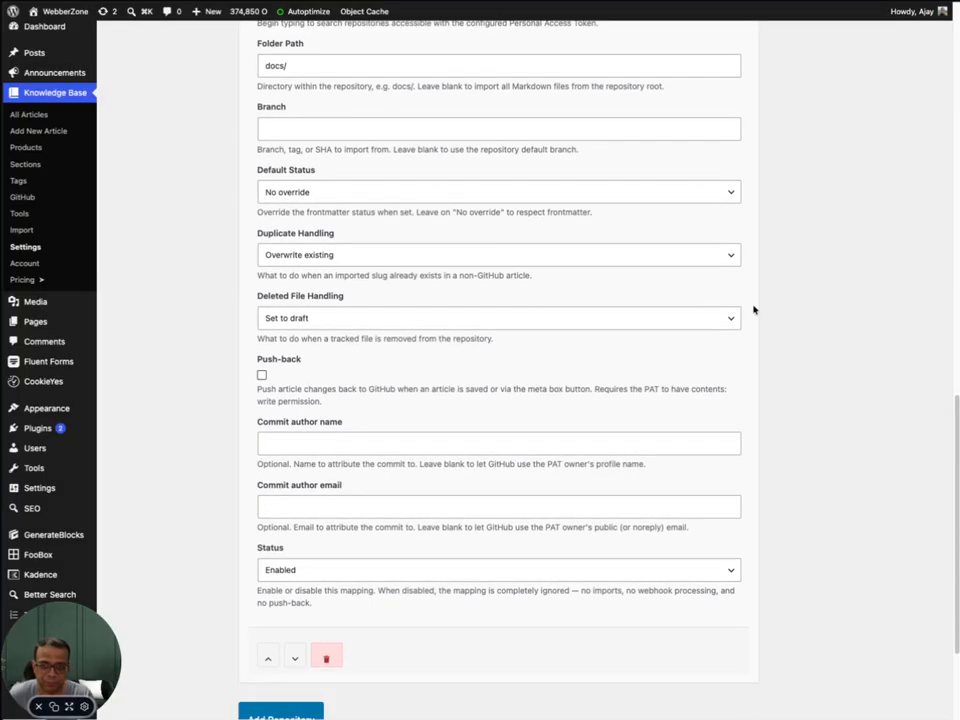
click(660, 262)
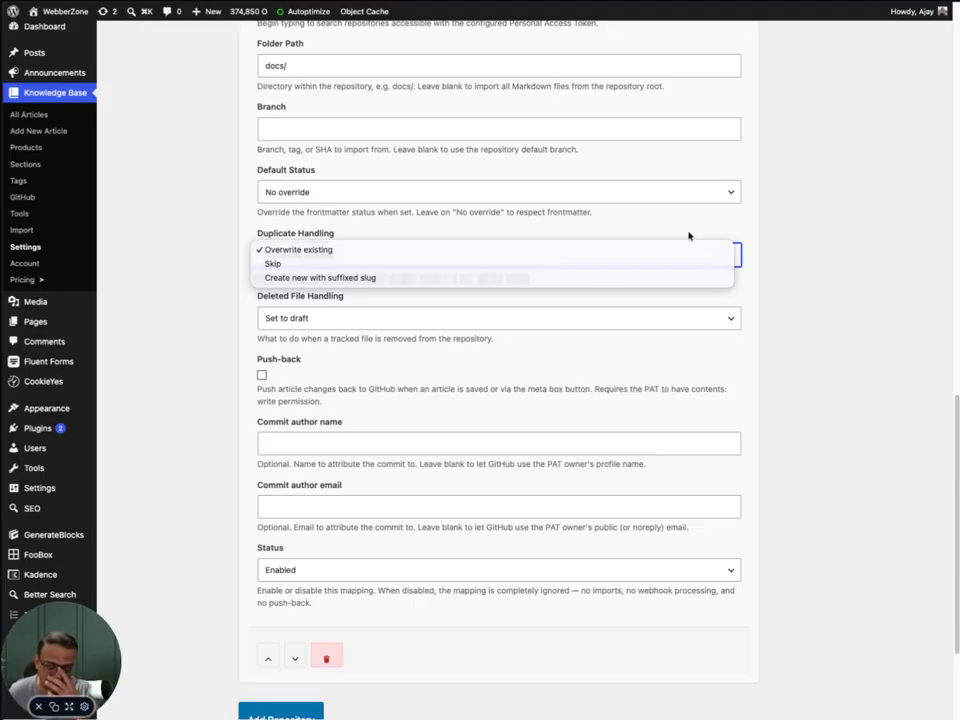
click(690, 225)
click(699, 289)
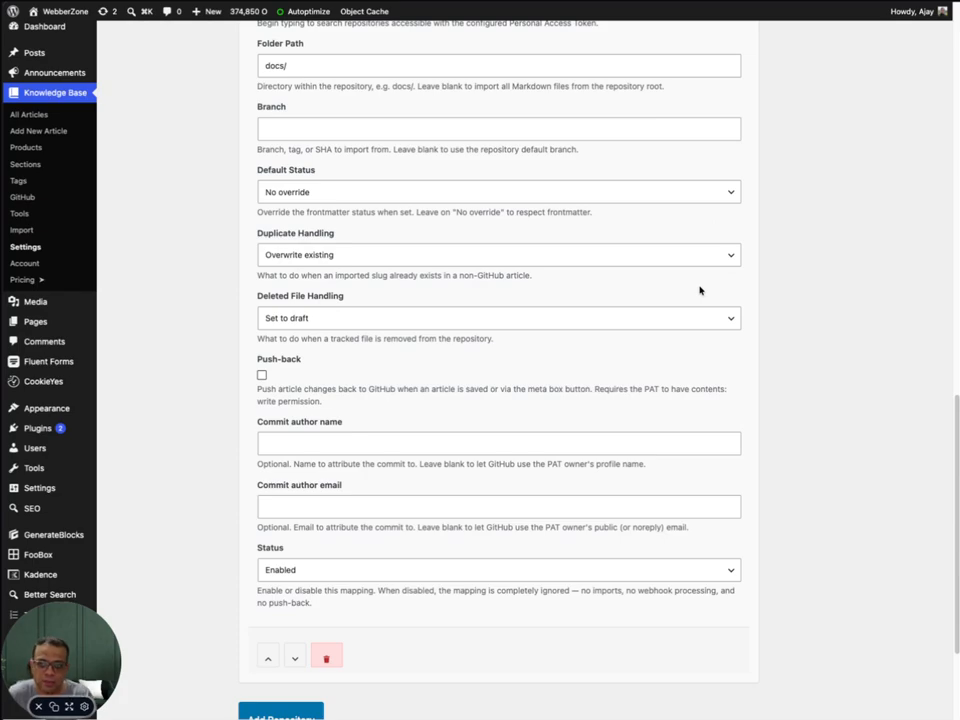
click(733, 326)
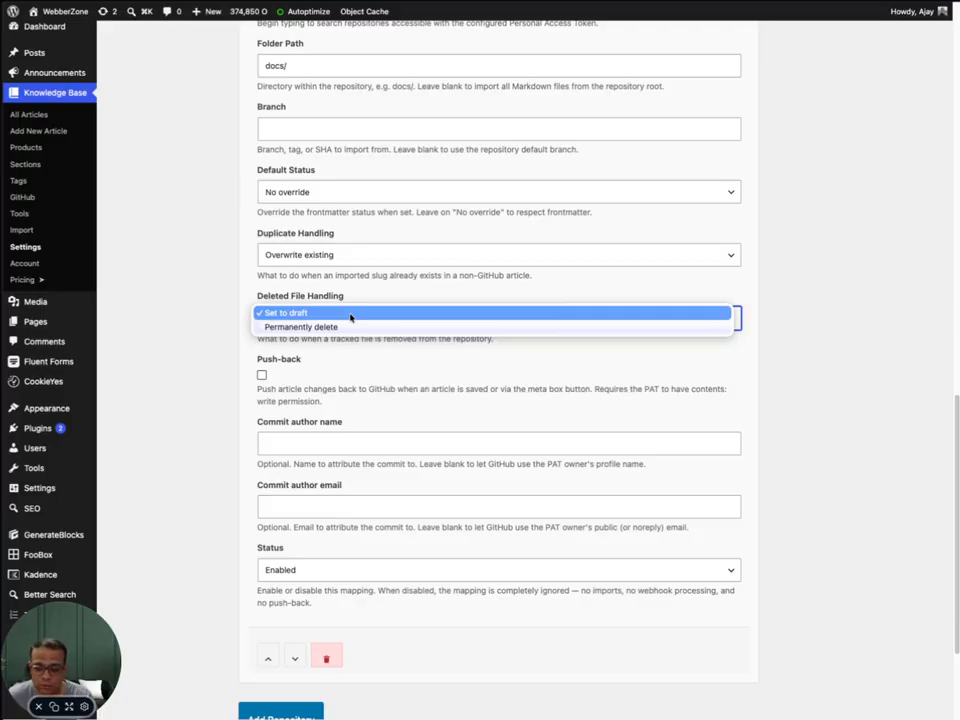
click(748, 361)
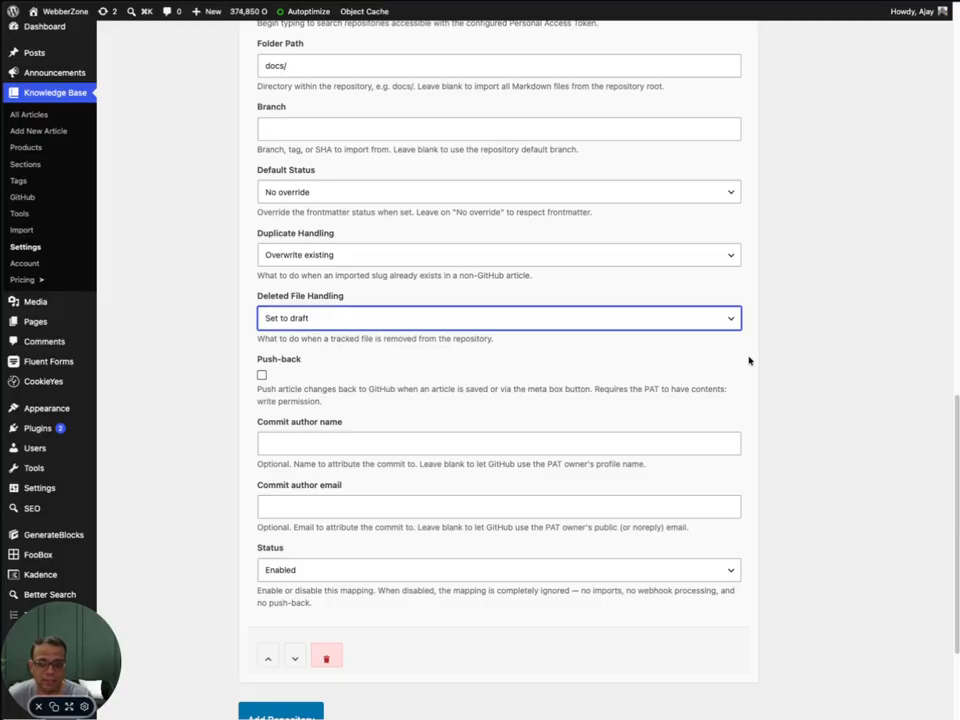
click(748, 361)
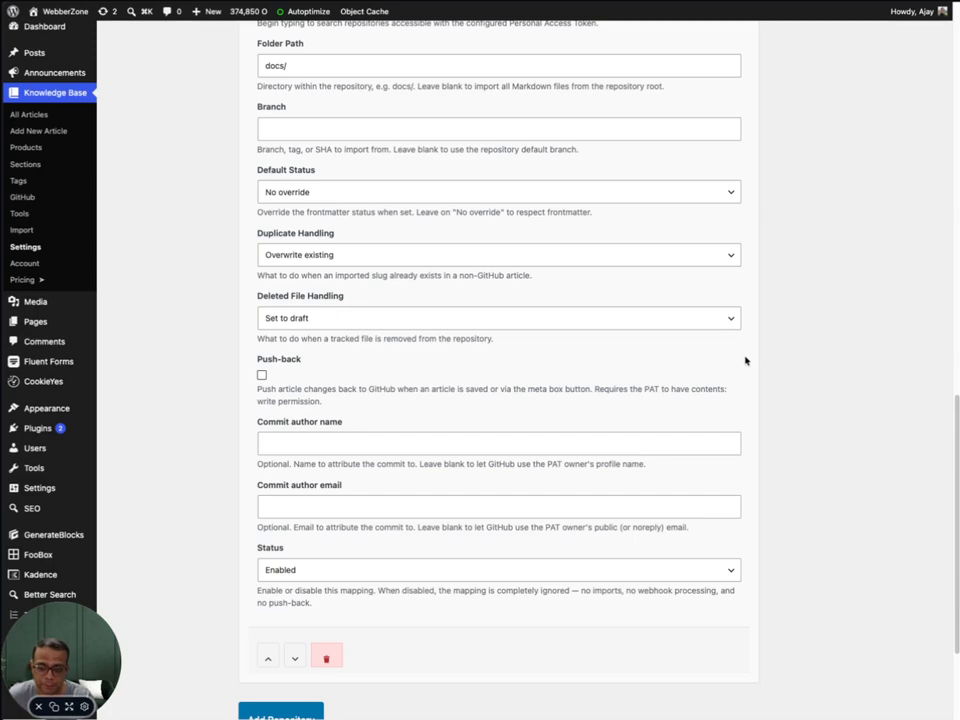
Step: Enable Push-back for the Knowledge Base WordPress plugin mapping
scroll(735, 361, down, 1)
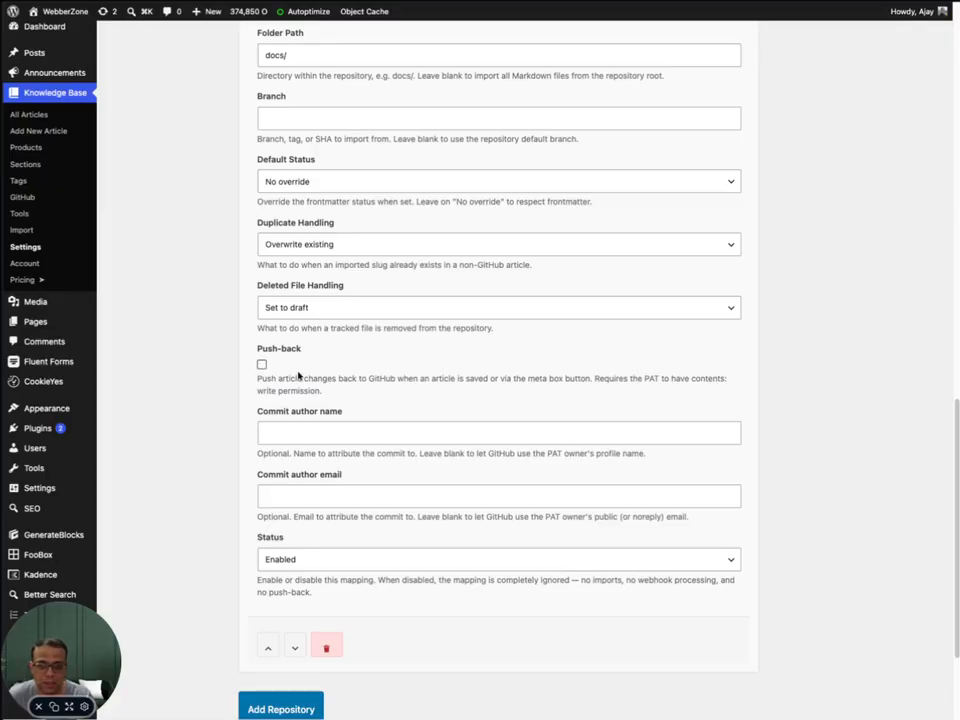
scroll(750, 393, up, 1)
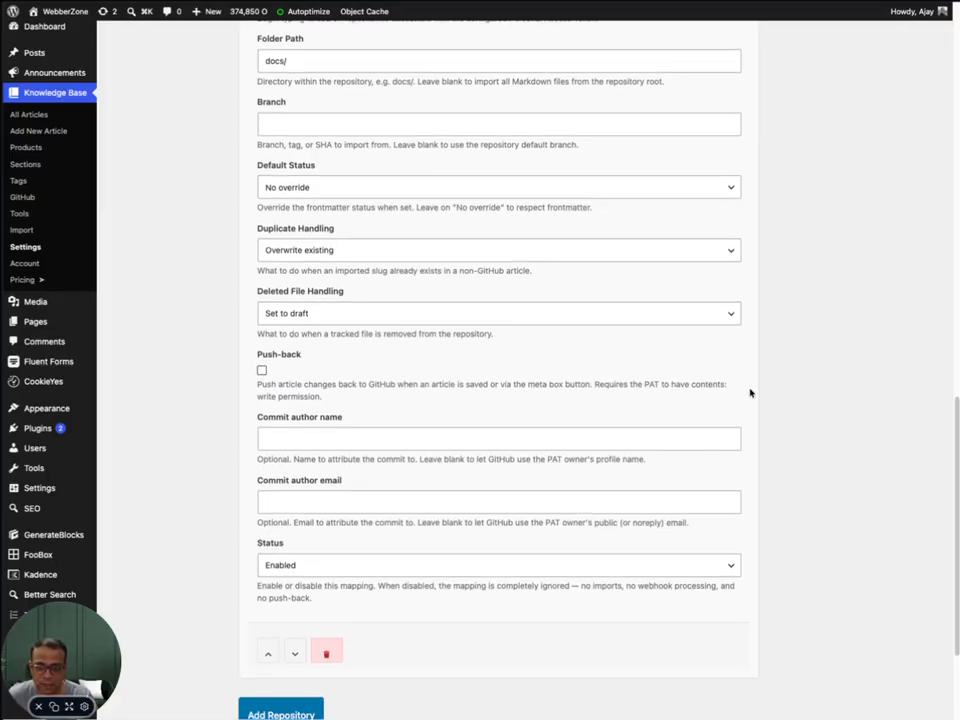
scroll(750, 393, down, 2)
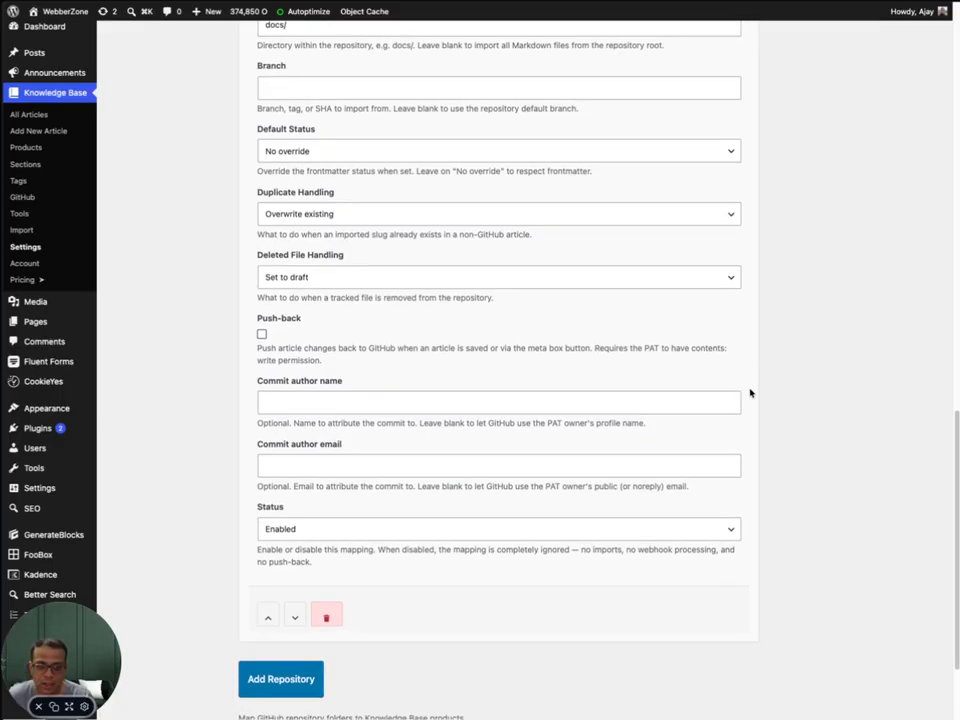
scroll(750, 393, up, 2)
scroll(750, 393, down, 2)
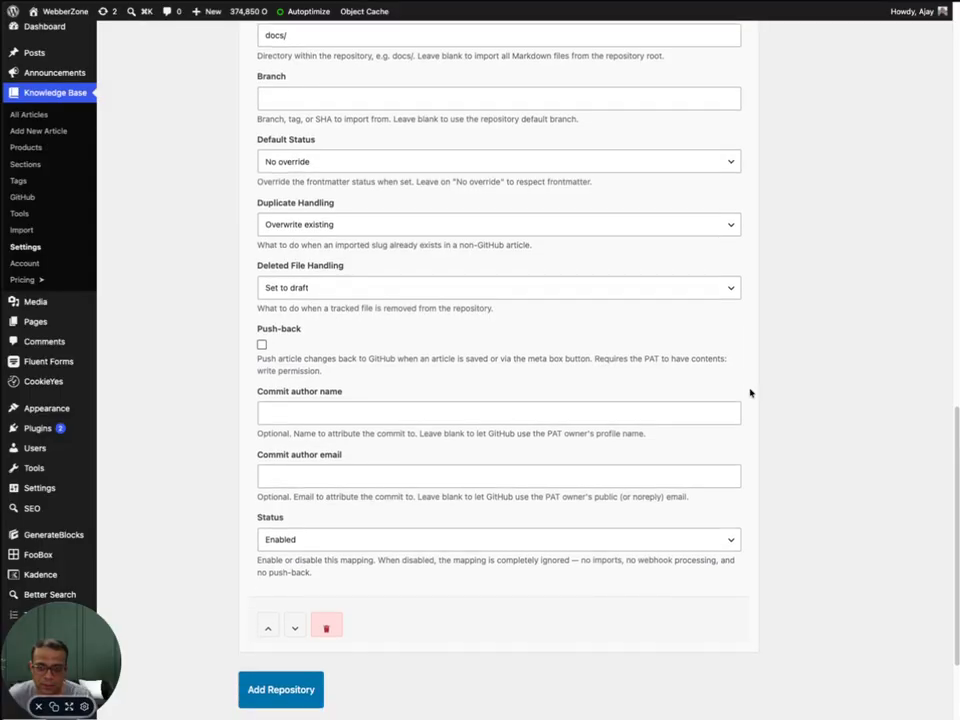
scroll(750, 393, down, 1)
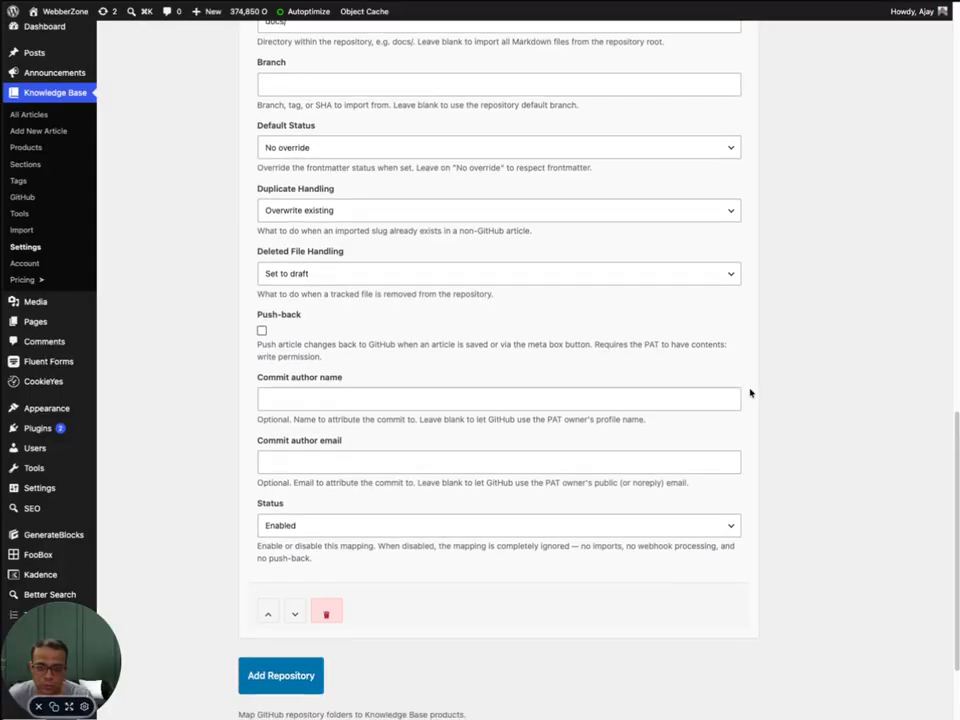
click(262, 332)
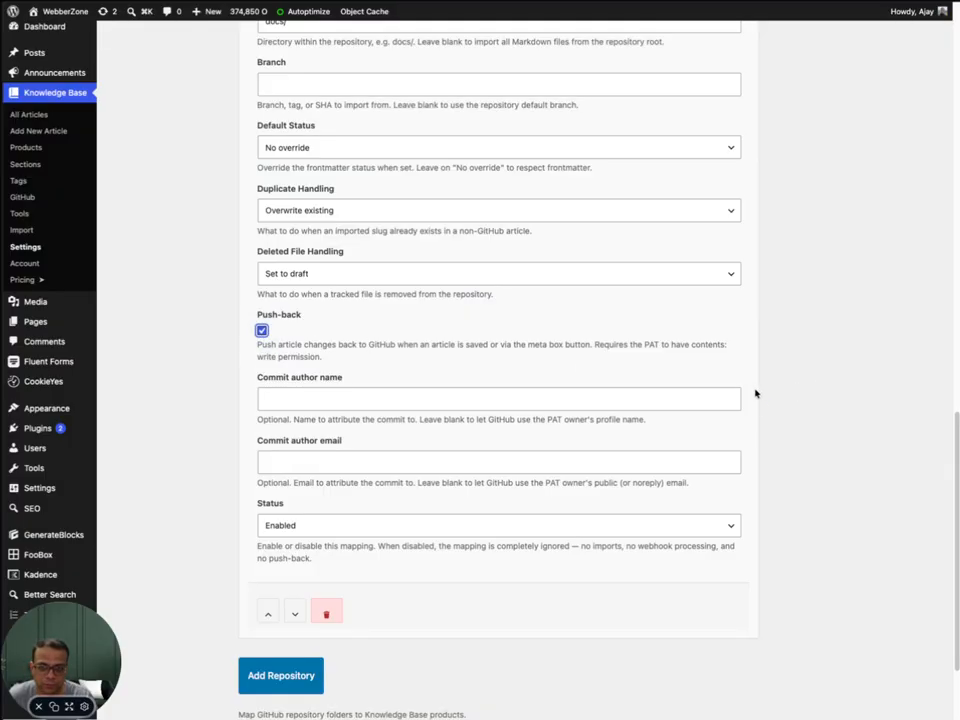
Step: Review the mapping's Status choices and keep Enabled
scroll(600, 385, down, 1)
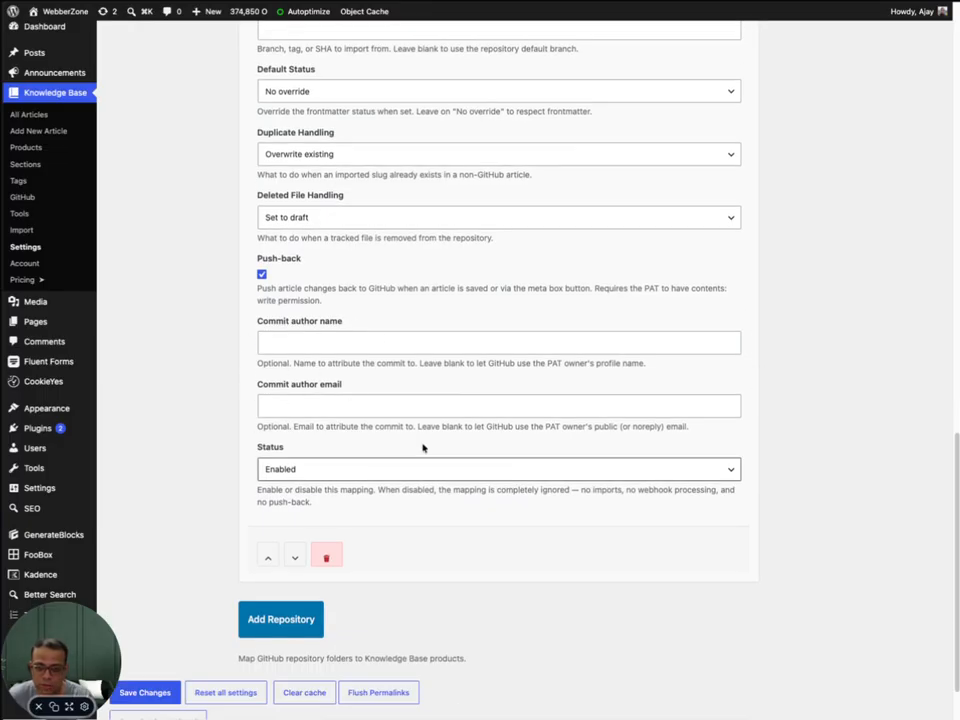
click(733, 471)
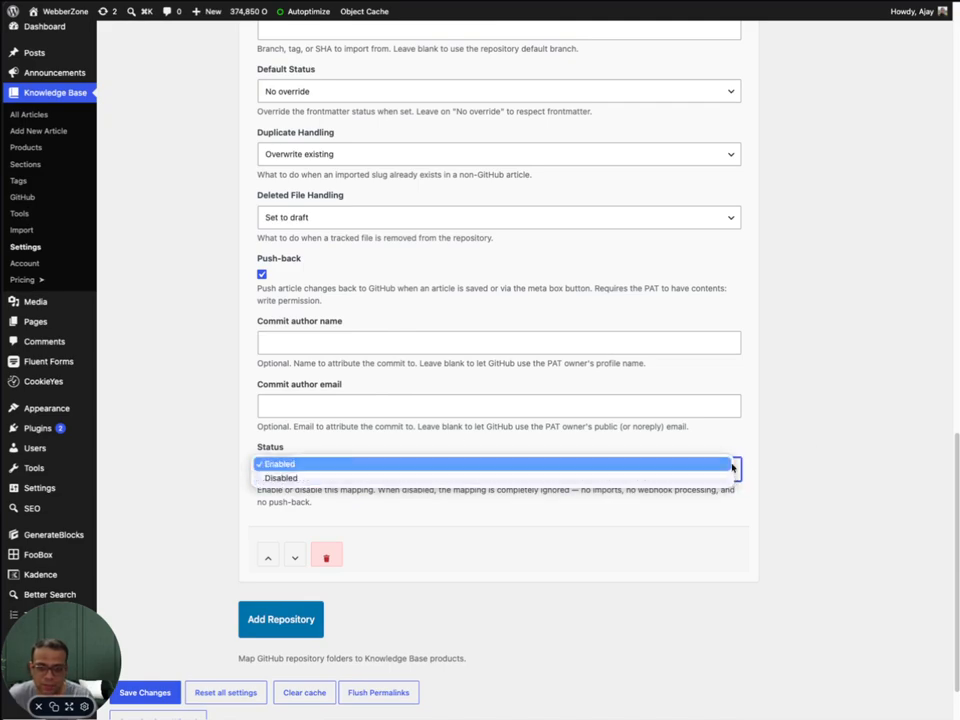
click(757, 469)
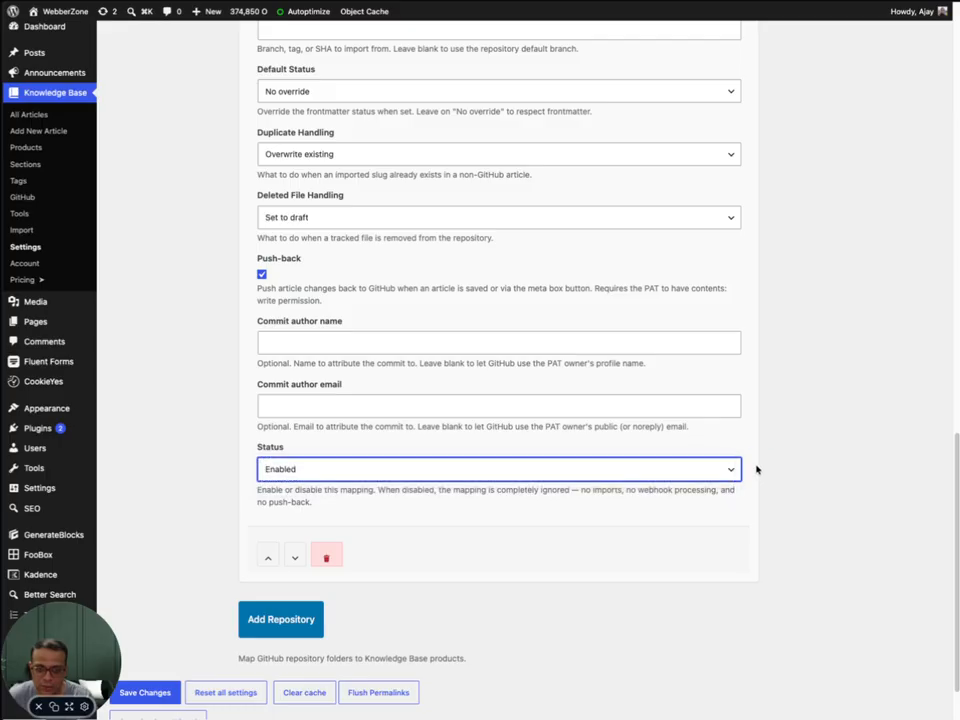
click(757, 469)
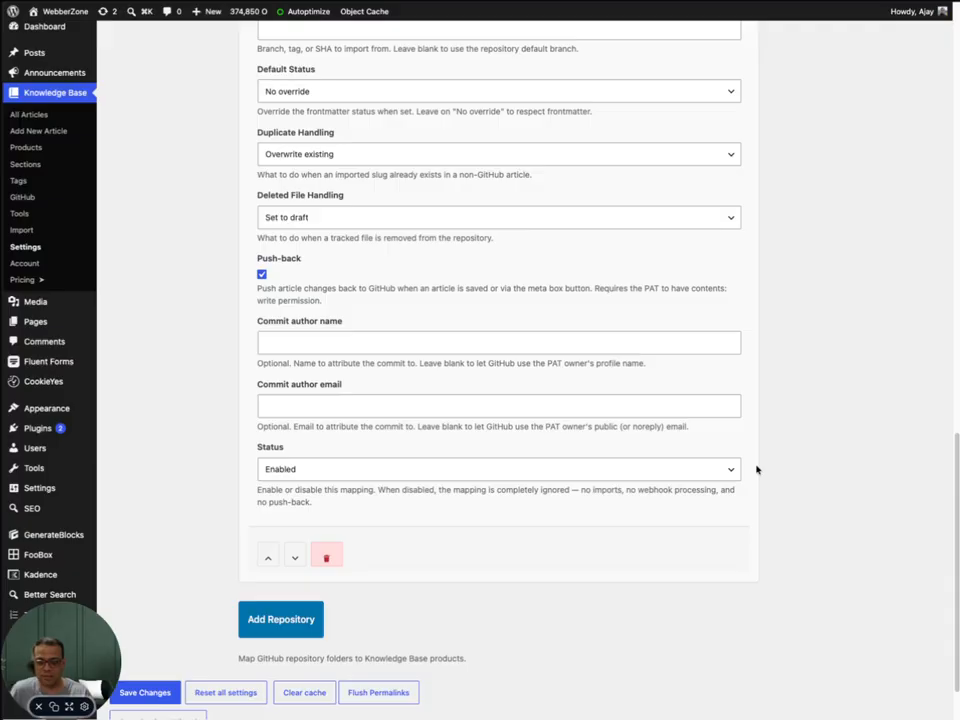
click(439, 615)
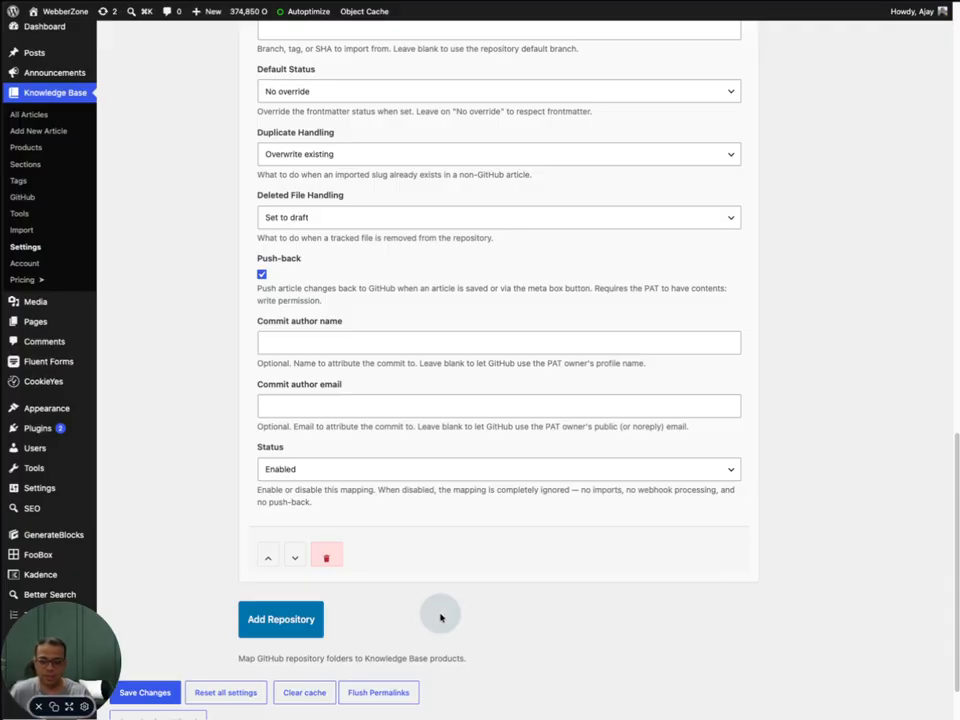
Step: Save the Knowledge Base settings with the new repository mapping
scroll(550, 604, down, 2)
scroll(550, 604, up, 1)
scroll(550, 604, down, 1)
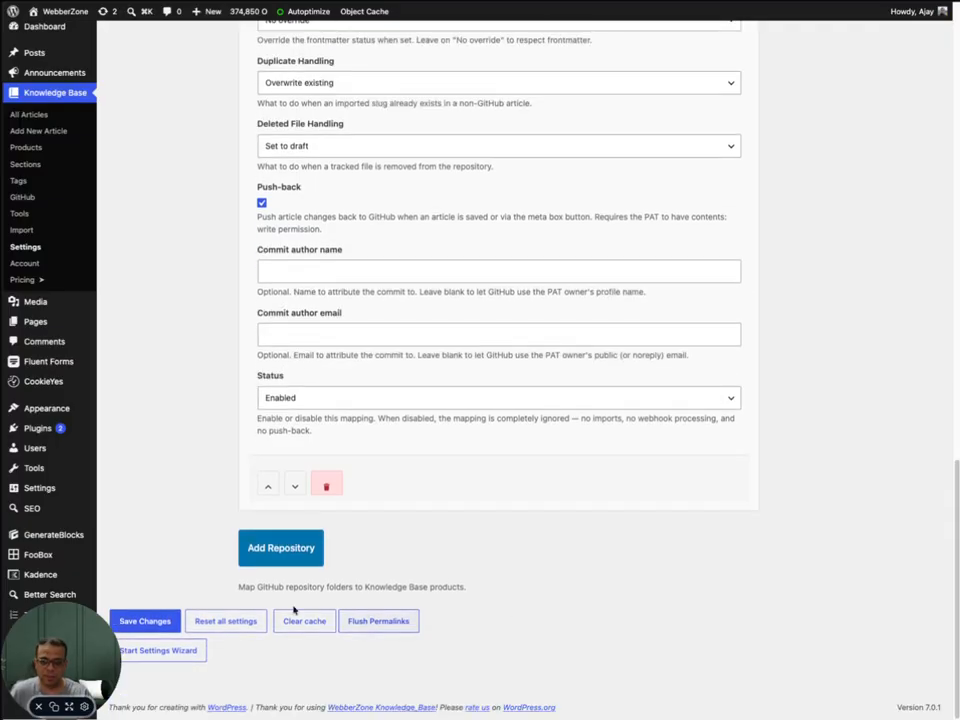
click(139, 622)
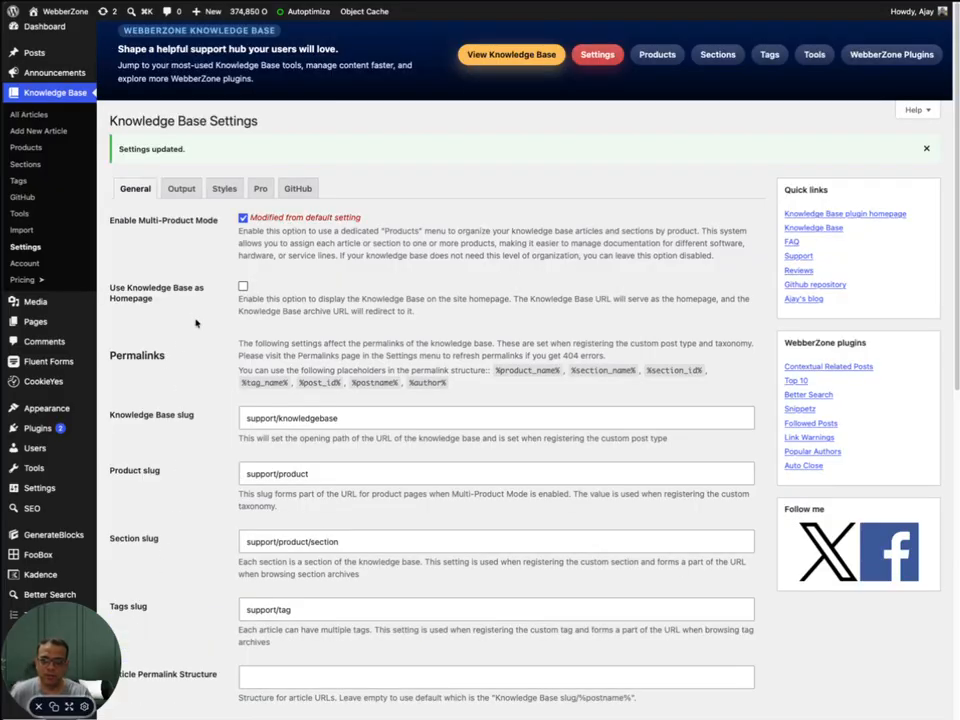
Step: Import the docs in the GitHub importer using the WebberZone/knowledgebase:docs/ → Knowledge Base WordPress plugin mapping and the default branch
click(33, 200)
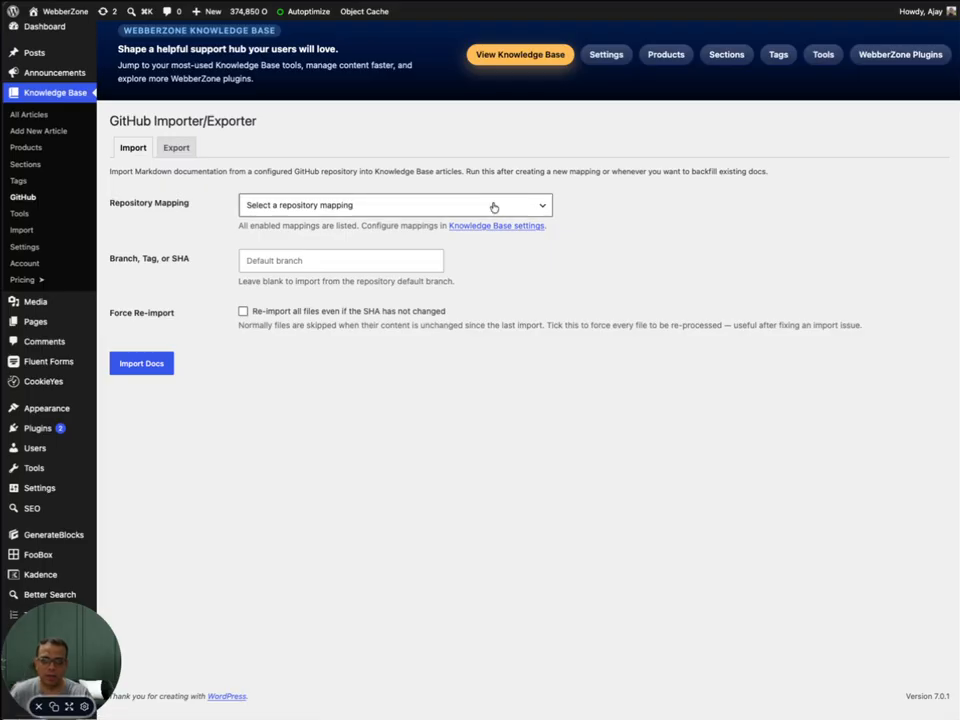
click(542, 205)
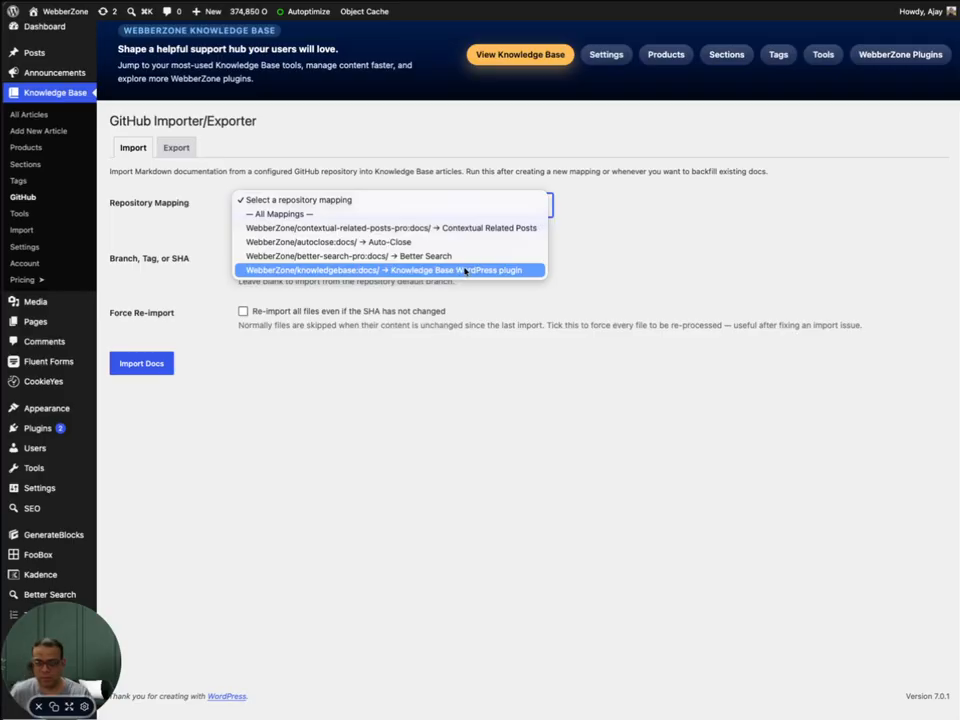
click(465, 271)
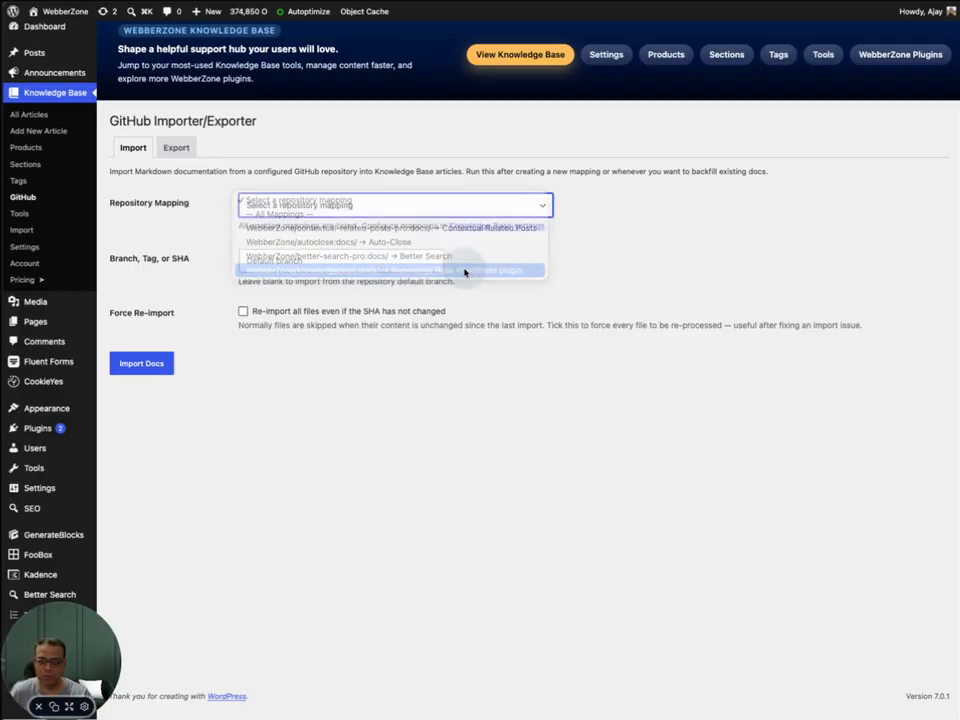
click(486, 255)
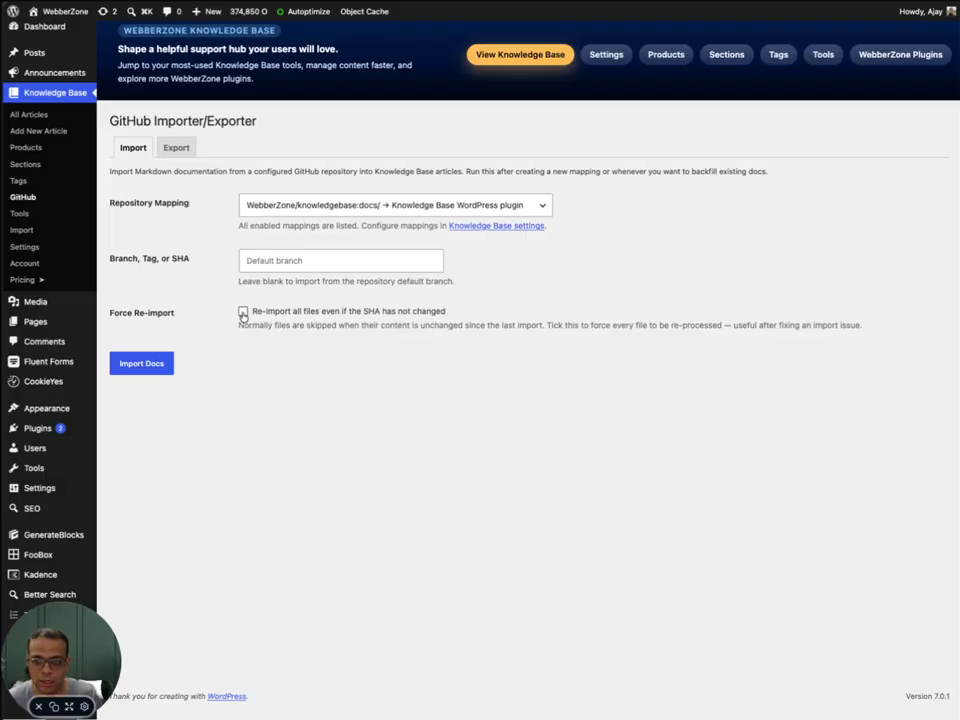
click(132, 366)
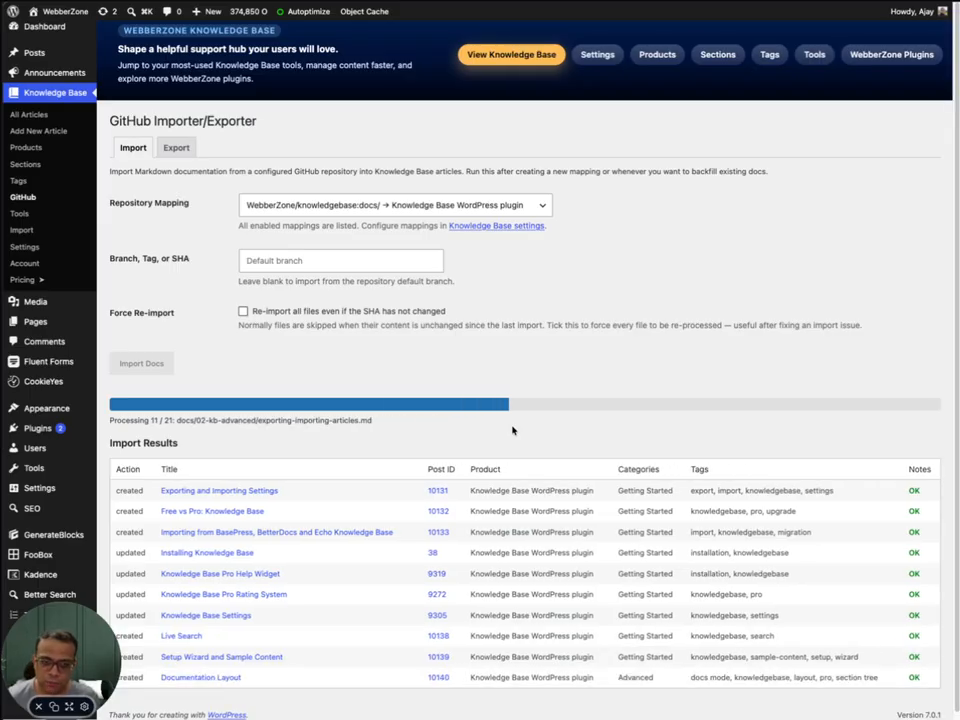
Step: Examine the import results for each article's action, product, categories, tags and notes
scroll(512, 430, down, 2)
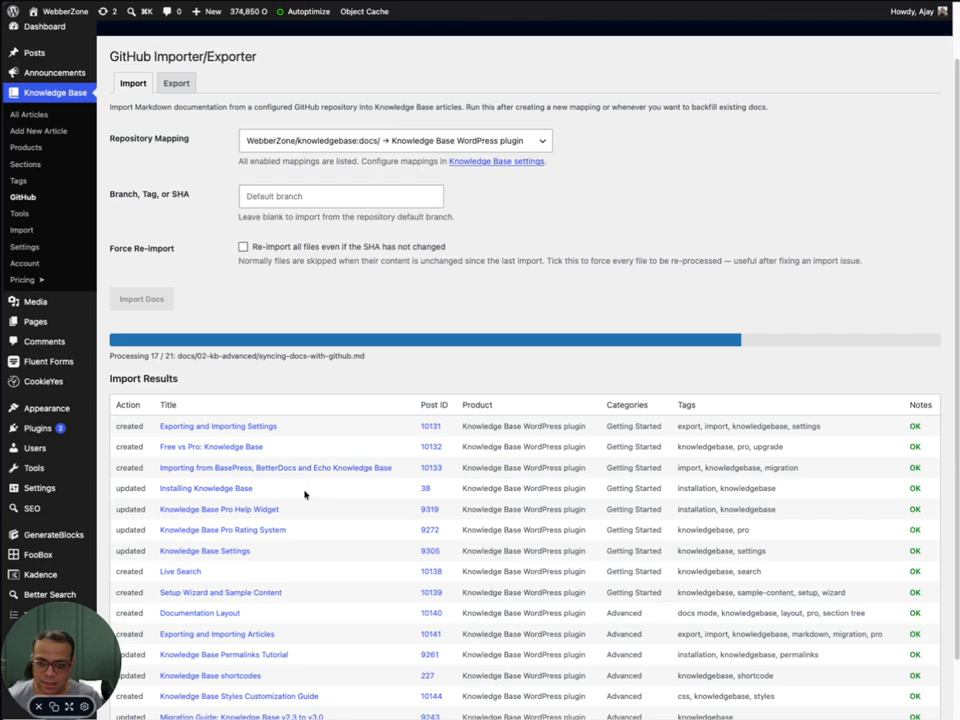
scroll(543, 525, down, 2)
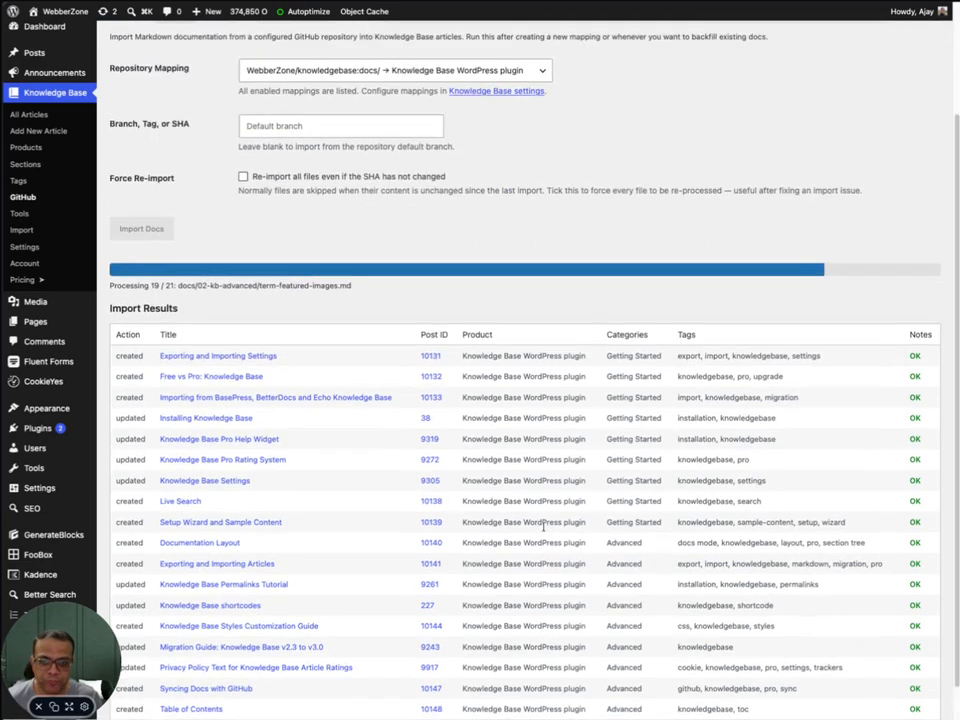
scroll(540, 500, down, 1)
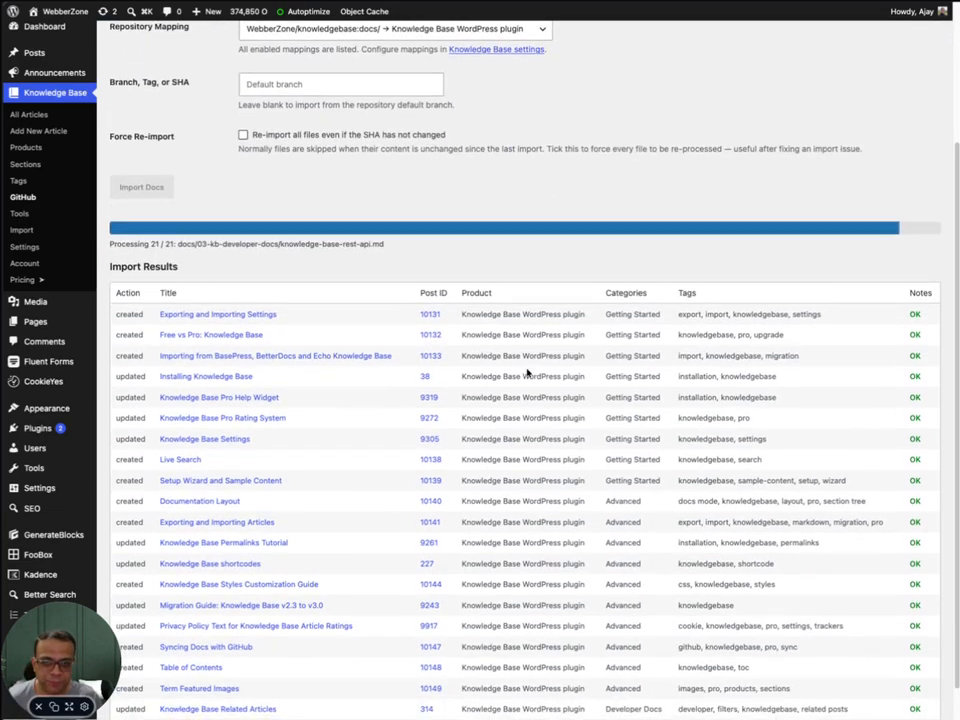
scroll(527, 372, down, 1)
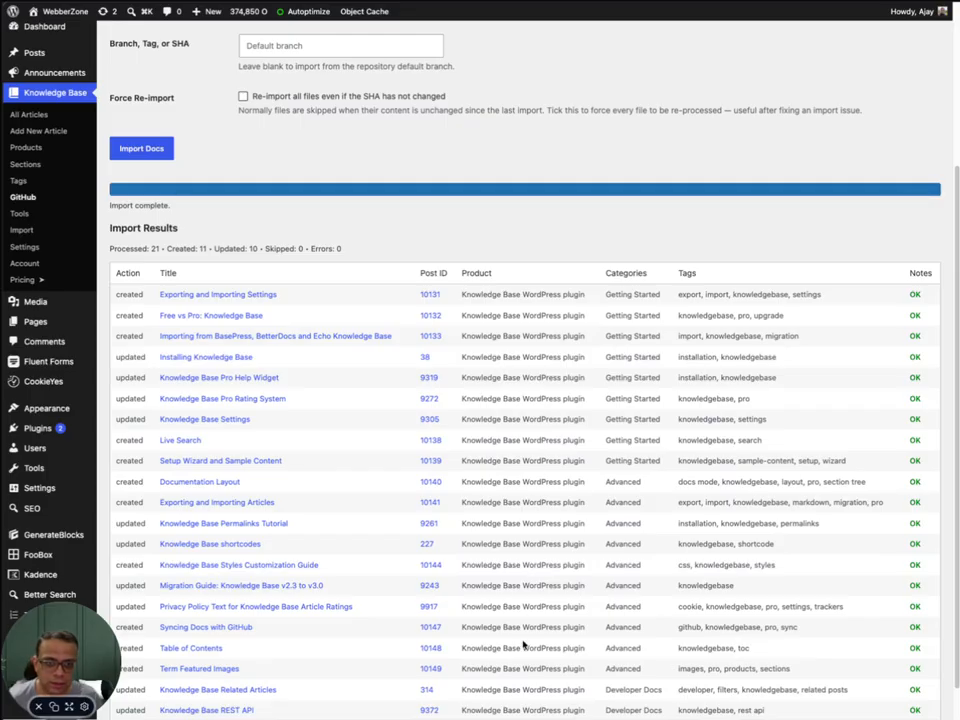
scroll(522, 643, down, 1)
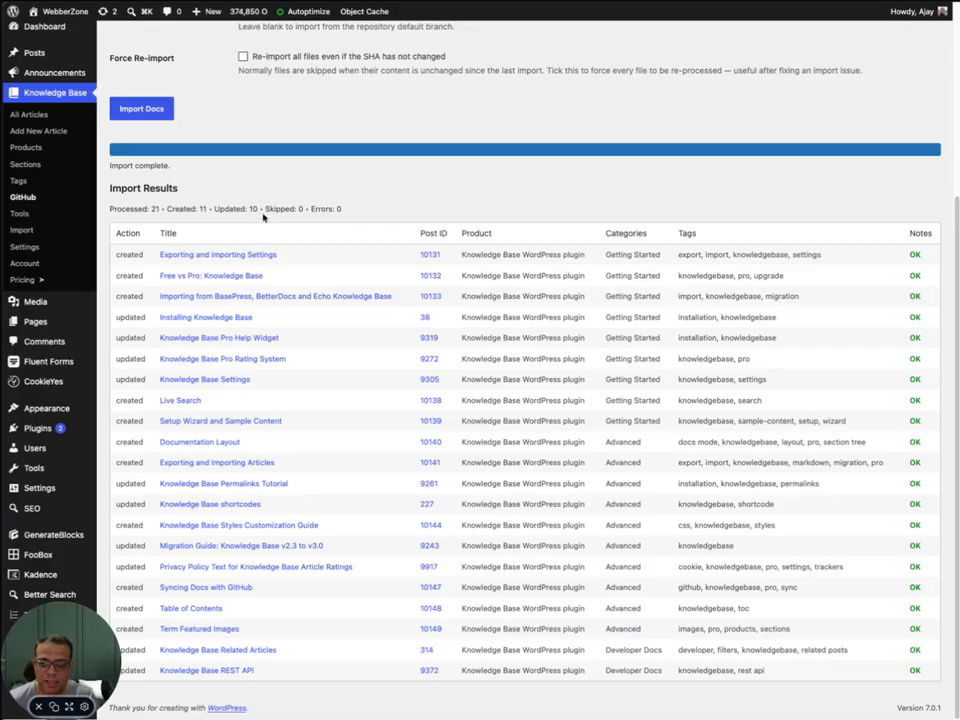
Step: Open the imported Exporting and Importing Settings article and review its content, table of contents, tags and related articles
click(280, 257)
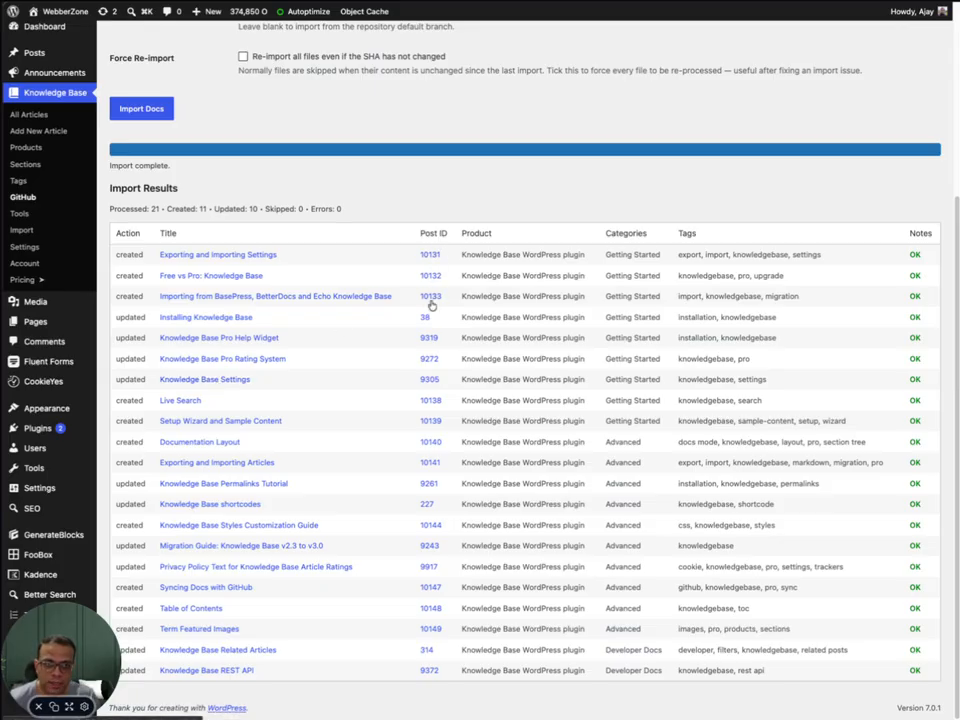
click(184, 257)
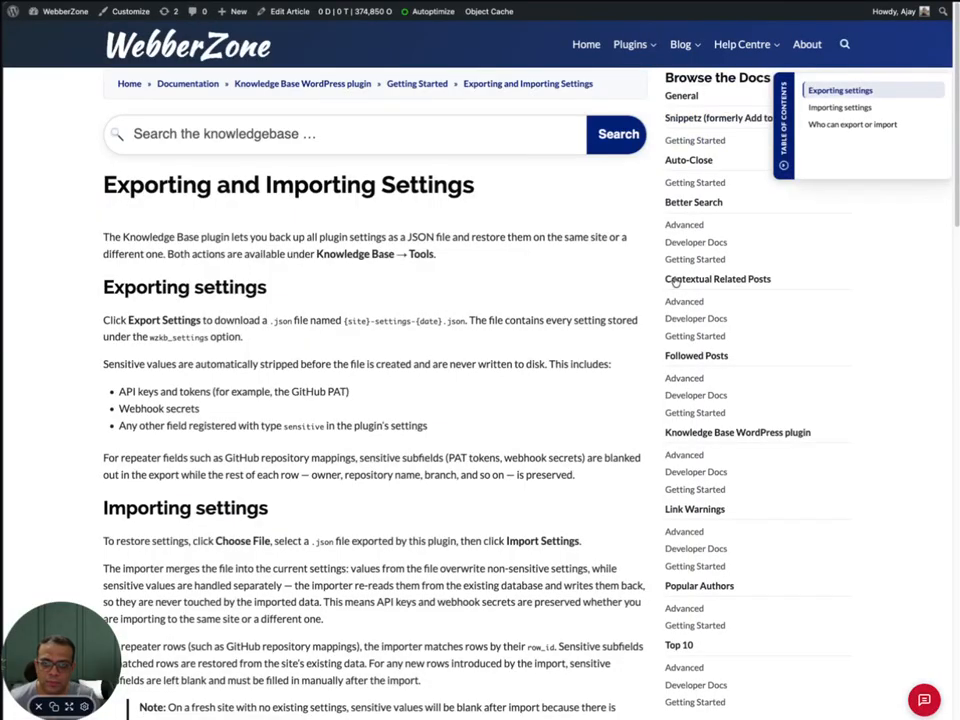
scroll(643, 289, down, 5)
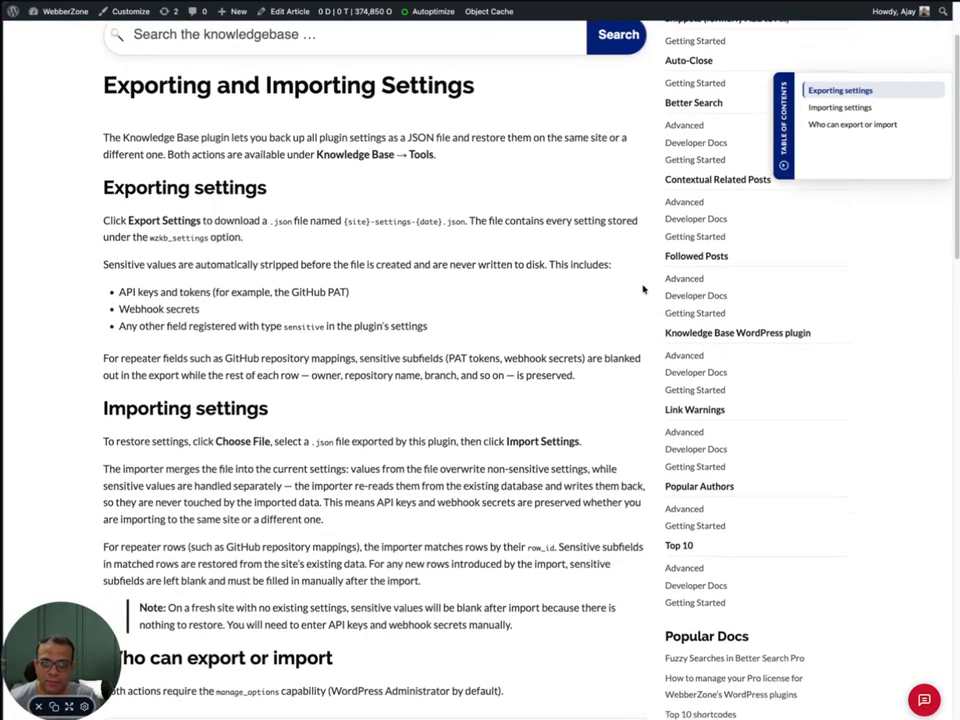
scroll(643, 289, down, 1)
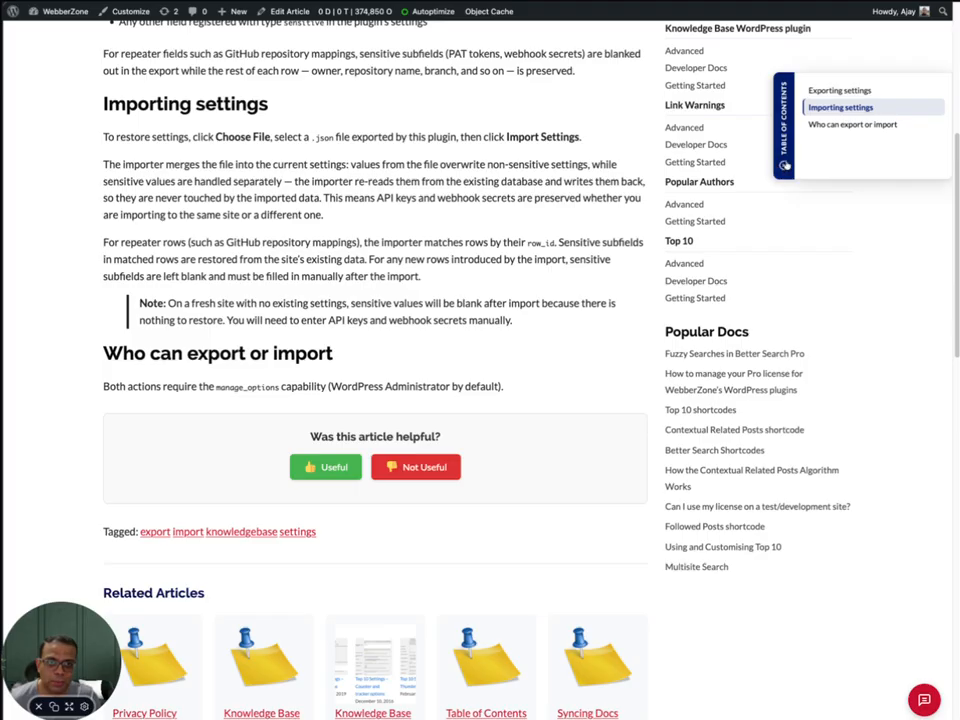
click(785, 165)
click(942, 145)
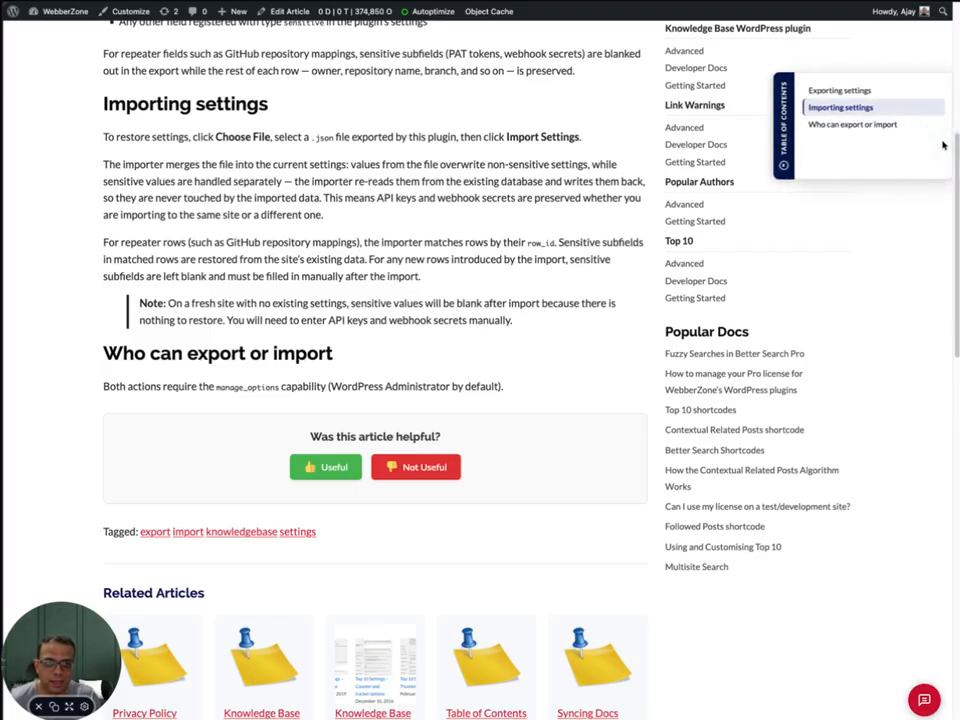
scroll(500, 233, down, 5)
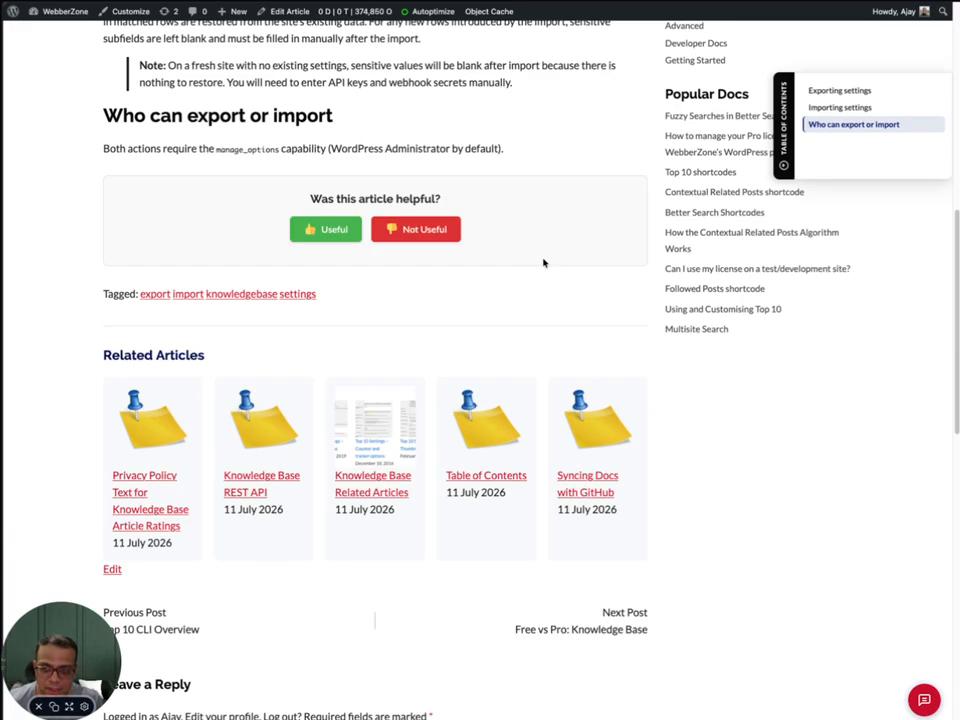
Step: Review the end and beginning of the Exporting and Importing Settings article, and close the article
scroll(543, 262, down, 2)
scroll(543, 262, up, 20)
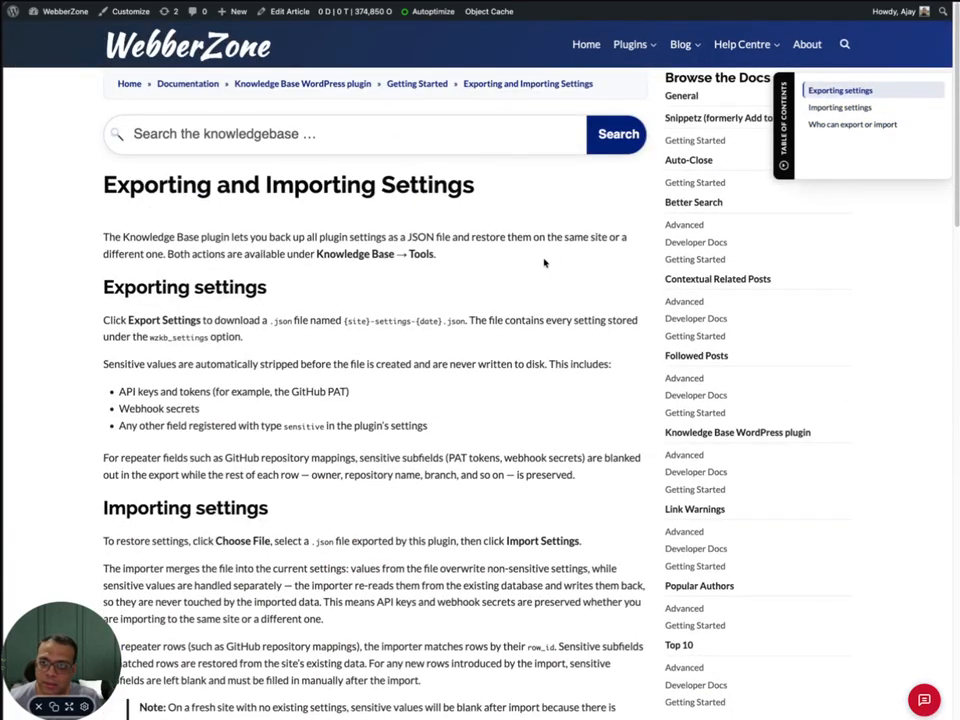
click(275, 207)
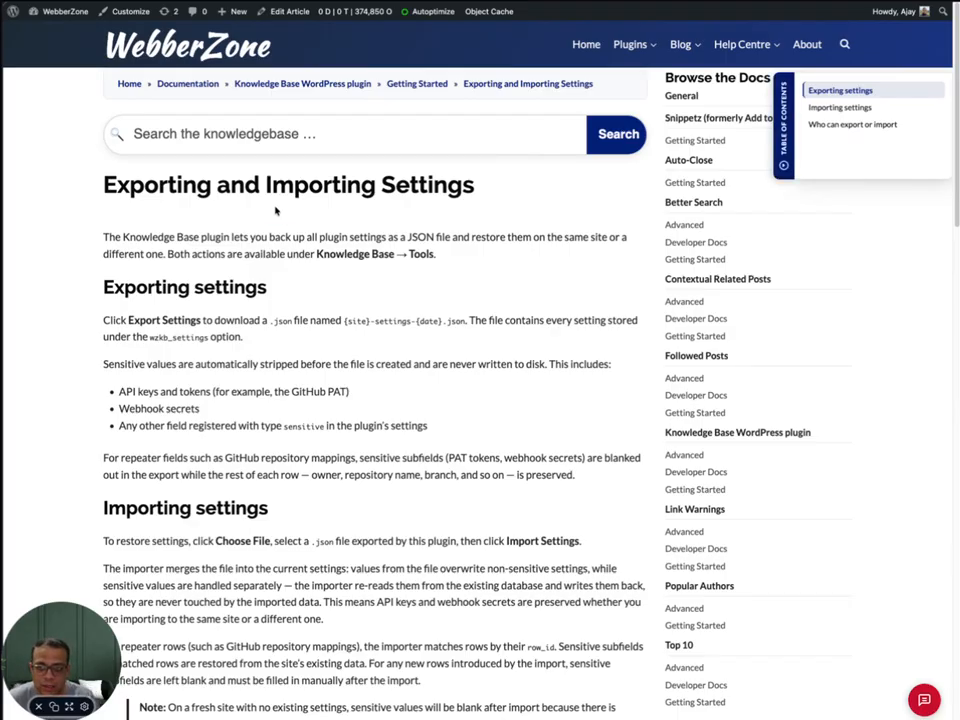
key(super+w)
Step: List the articles available for export to GitHub using the WebberZone/knowledgebase:docs/ → Knowledge Base WordPress plugin mapping, and check the export status
click(406, 203)
scroll(406, 203, up, 5)
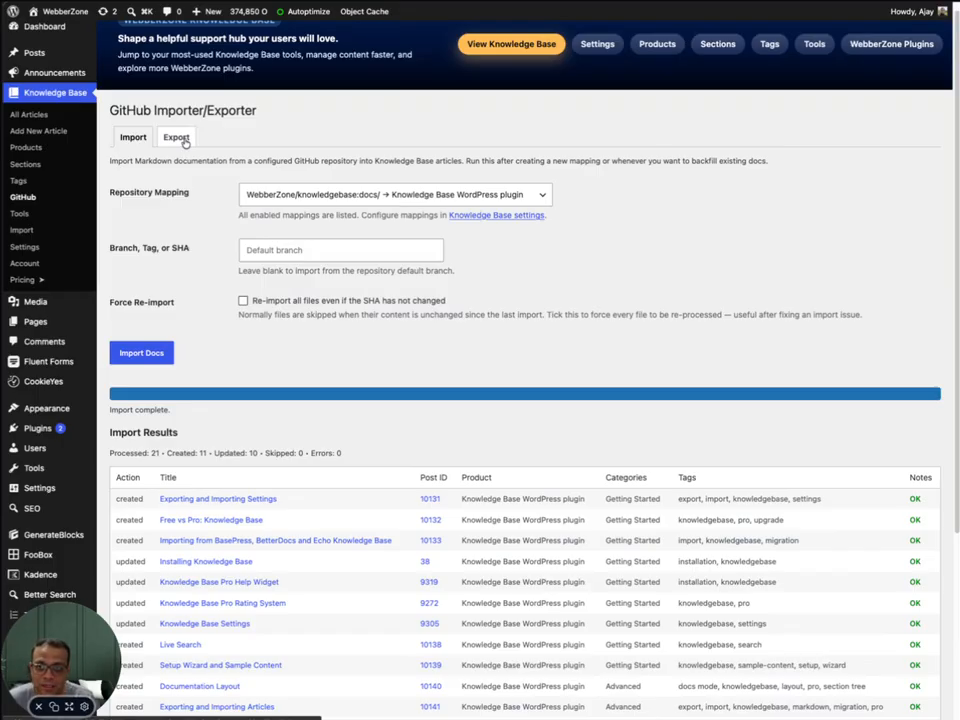
click(182, 140)
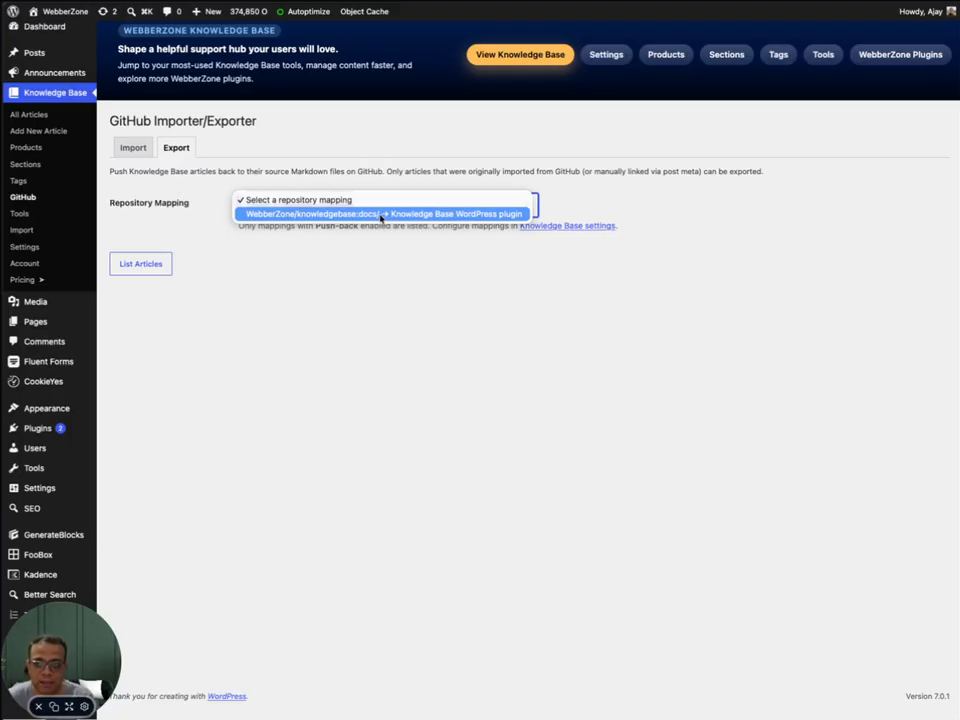
key(Escape)
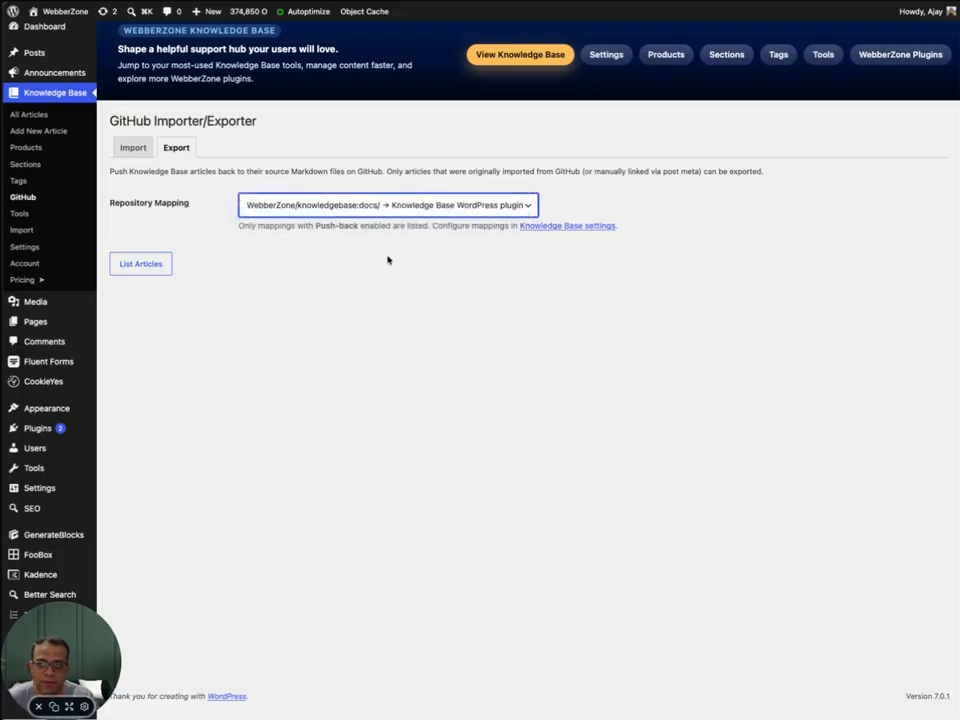
click(384, 250)
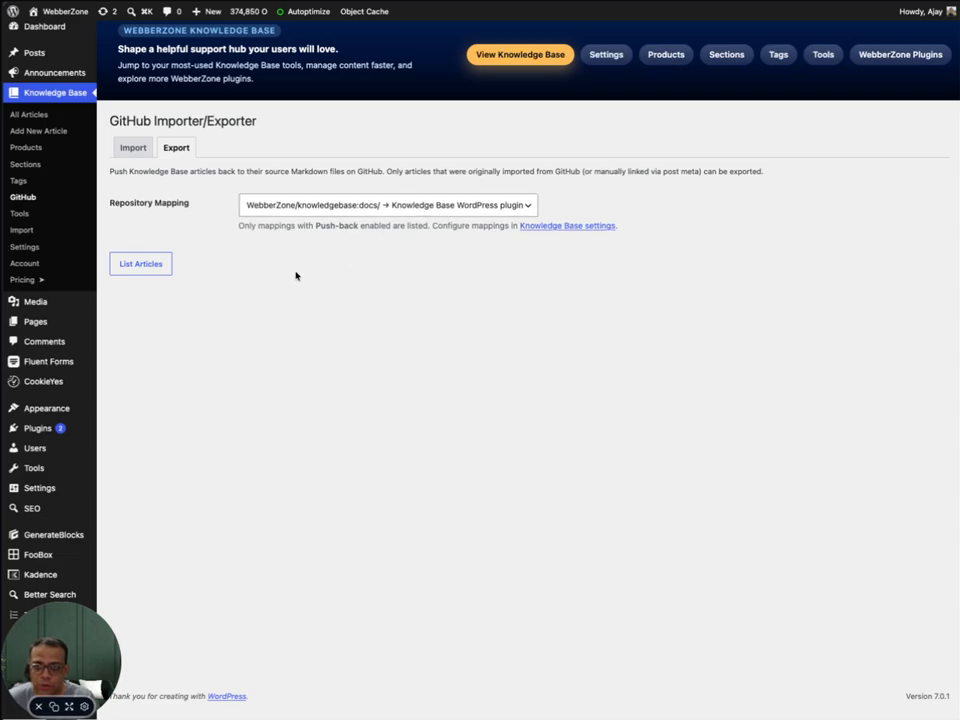
click(137, 265)
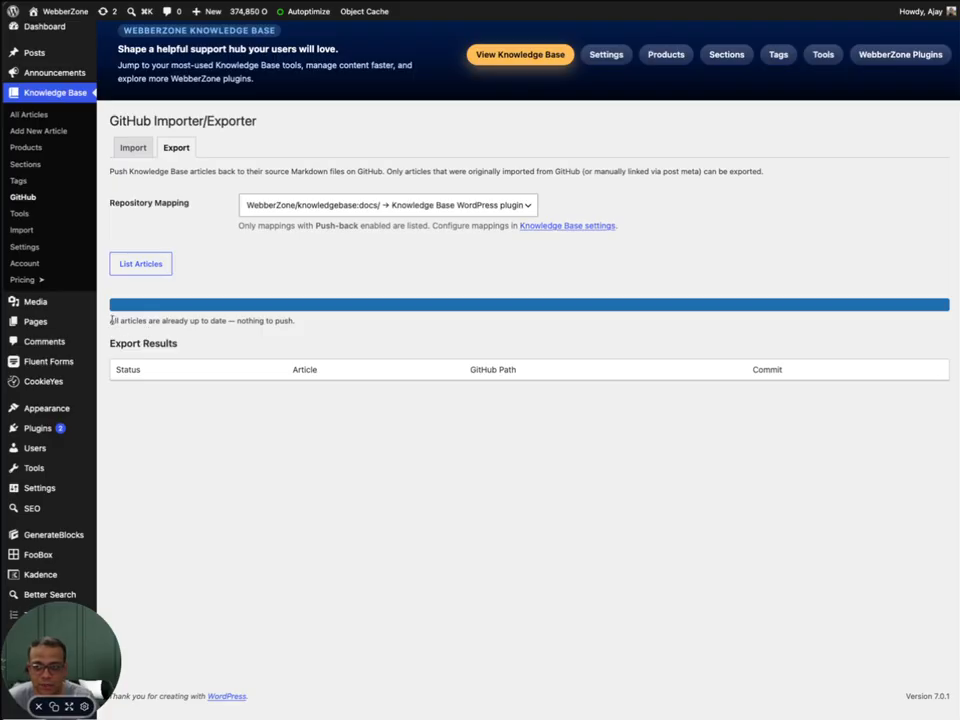
drag(109, 320, 309, 321)
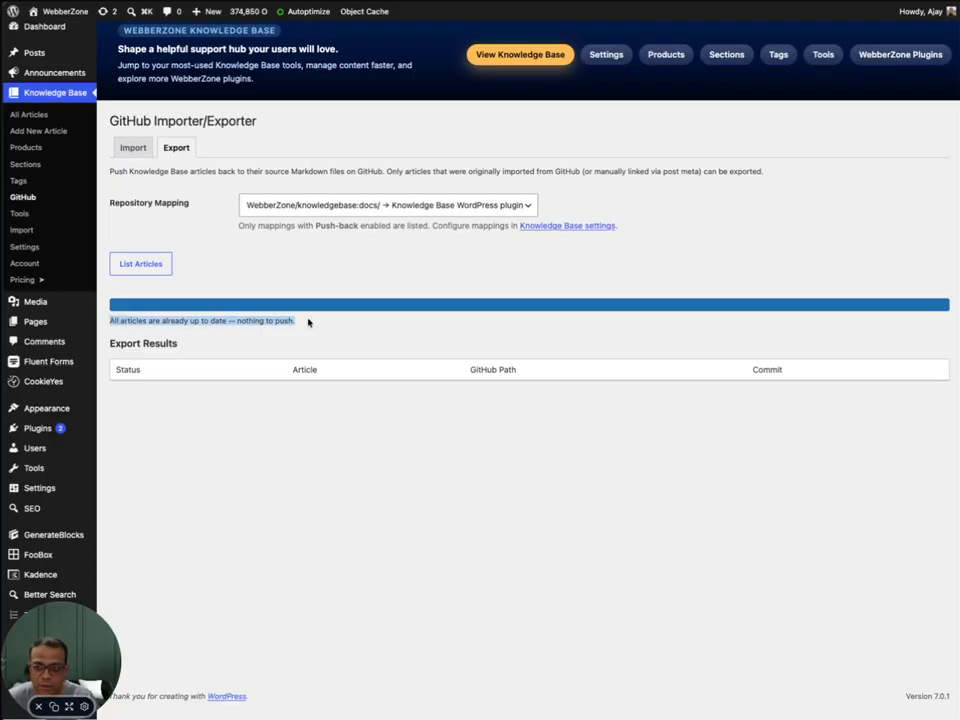
click(394, 317)
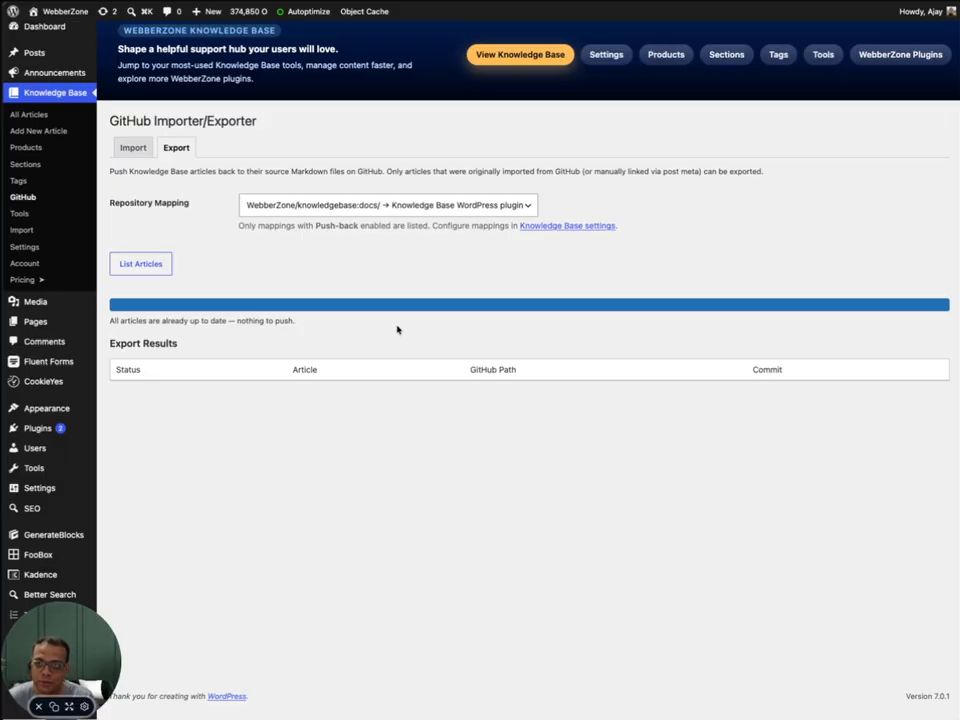
Step: View the public knowledge base, dismiss the newsletter pop-up, and open the Knowledge Base WordPress plugin product page
click(518, 56)
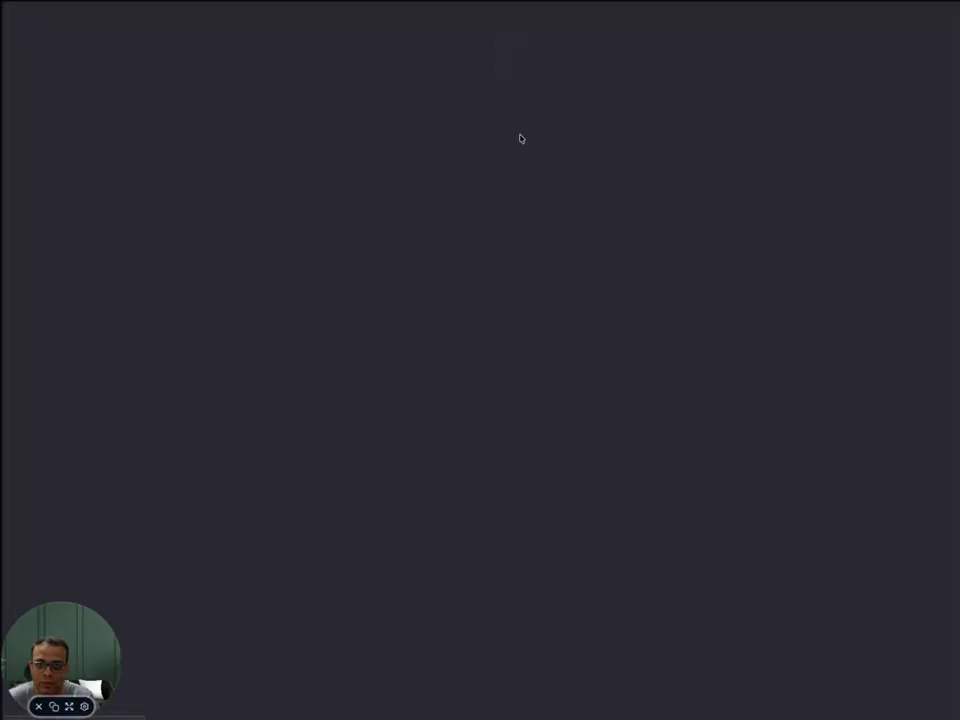
scroll(587, 347, down, 6)
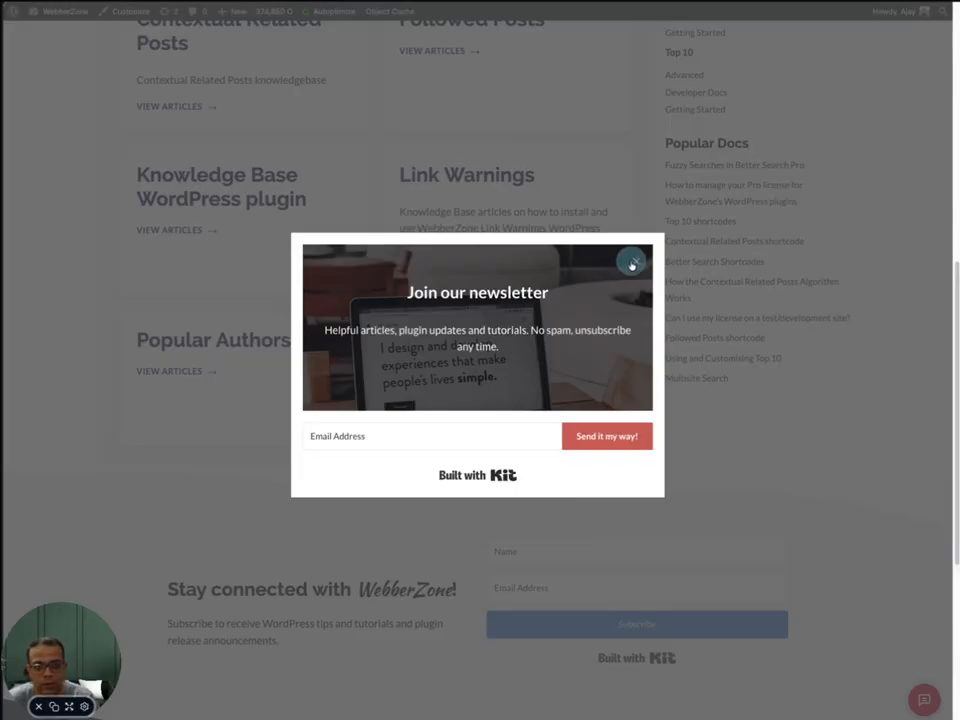
click(632, 264)
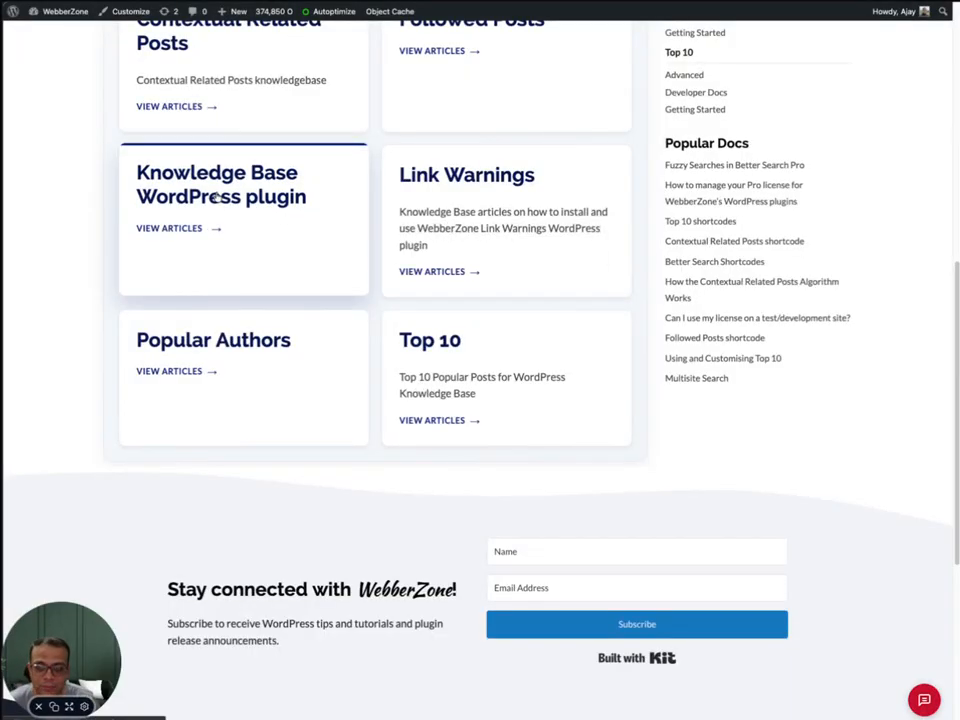
click(215, 197)
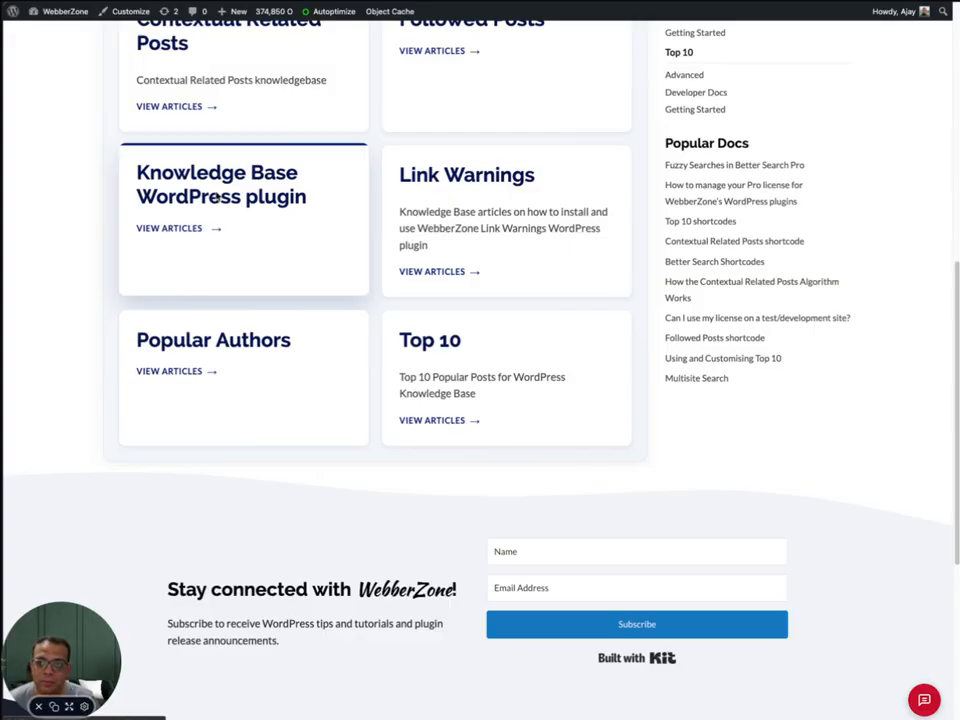
Step: Review the product page's articles listed under Getting Started, Advanced and Developer Docs
scroll(381, 238, down, 1)
scroll(381, 238, down, 2)
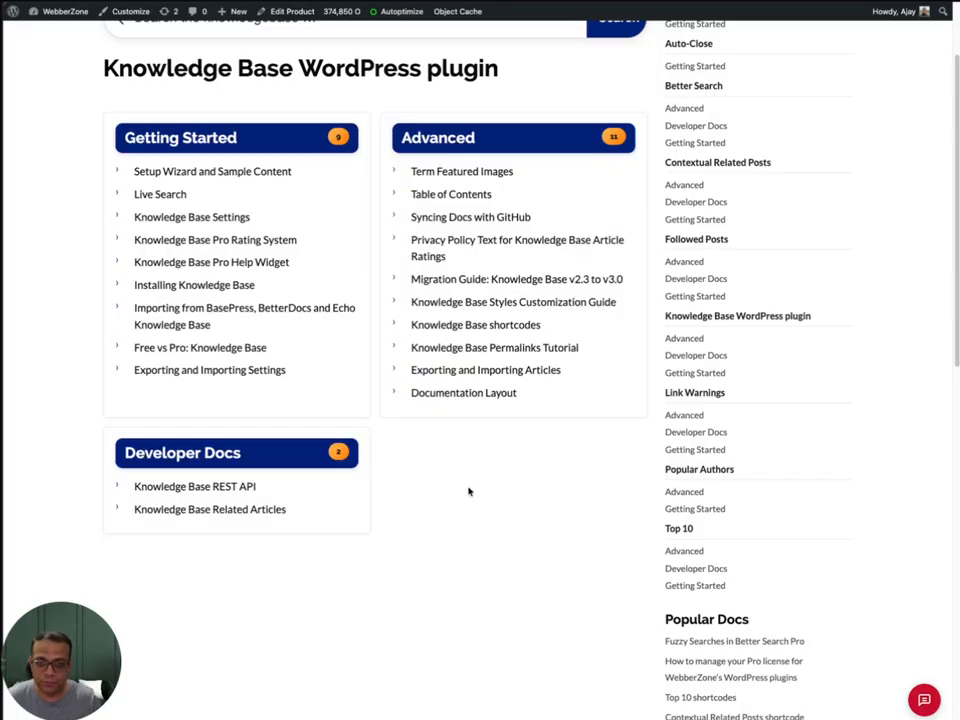
scroll(469, 491, down, 3)
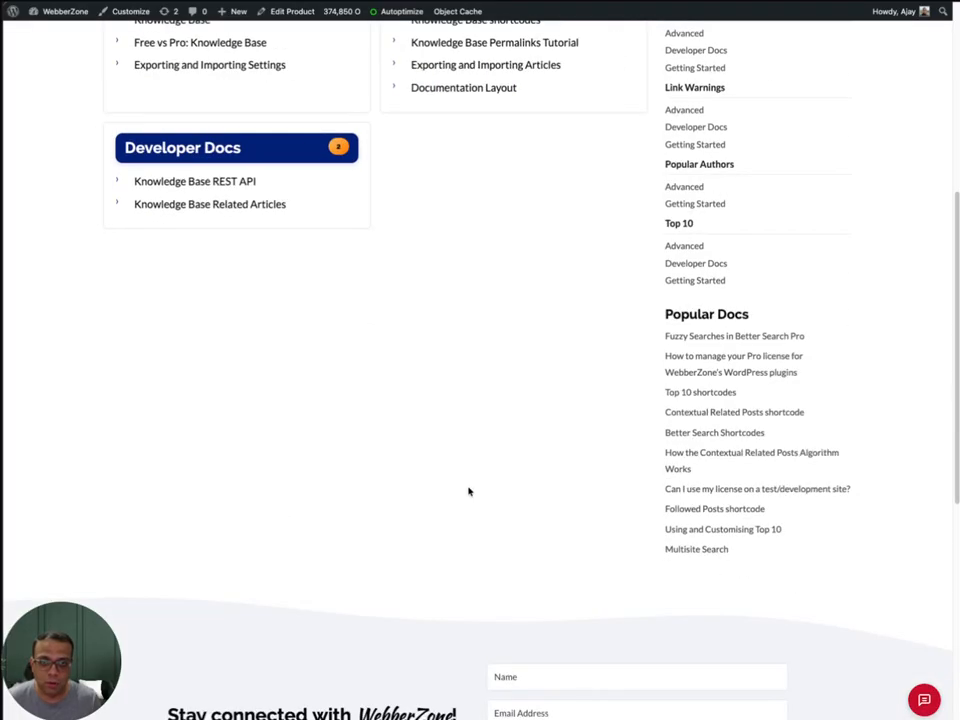
scroll(469, 491, up, 5)
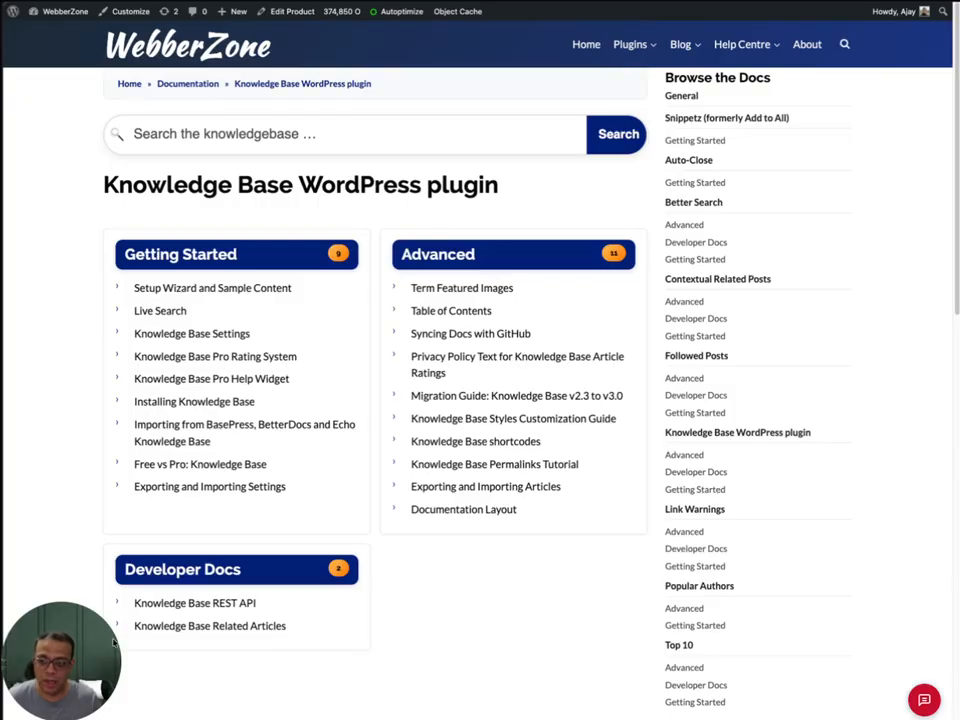
mouse_move(102, 650)
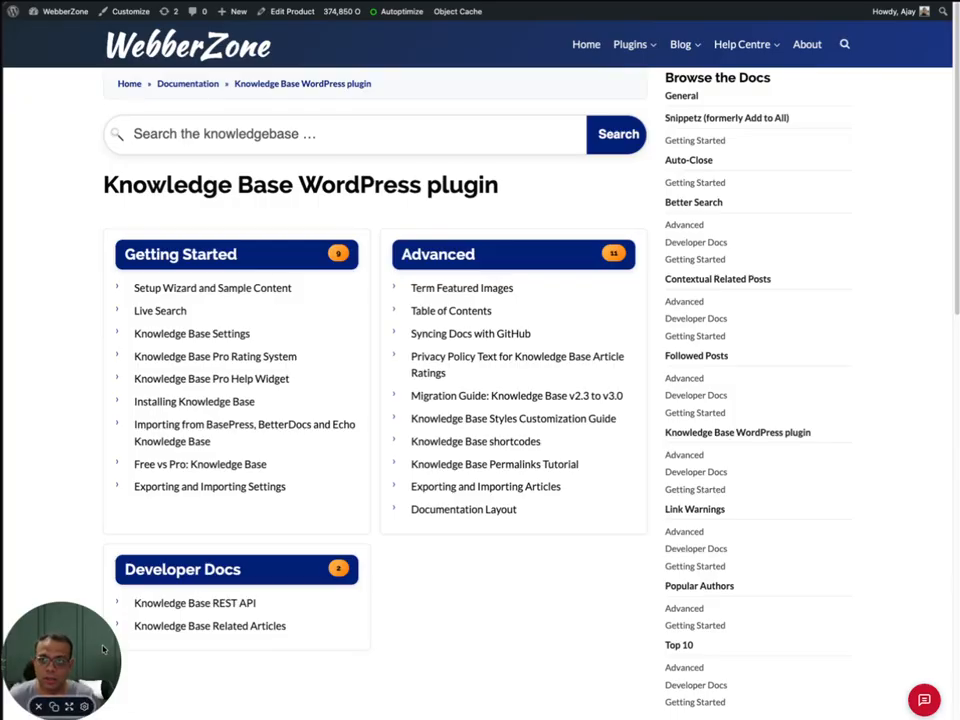